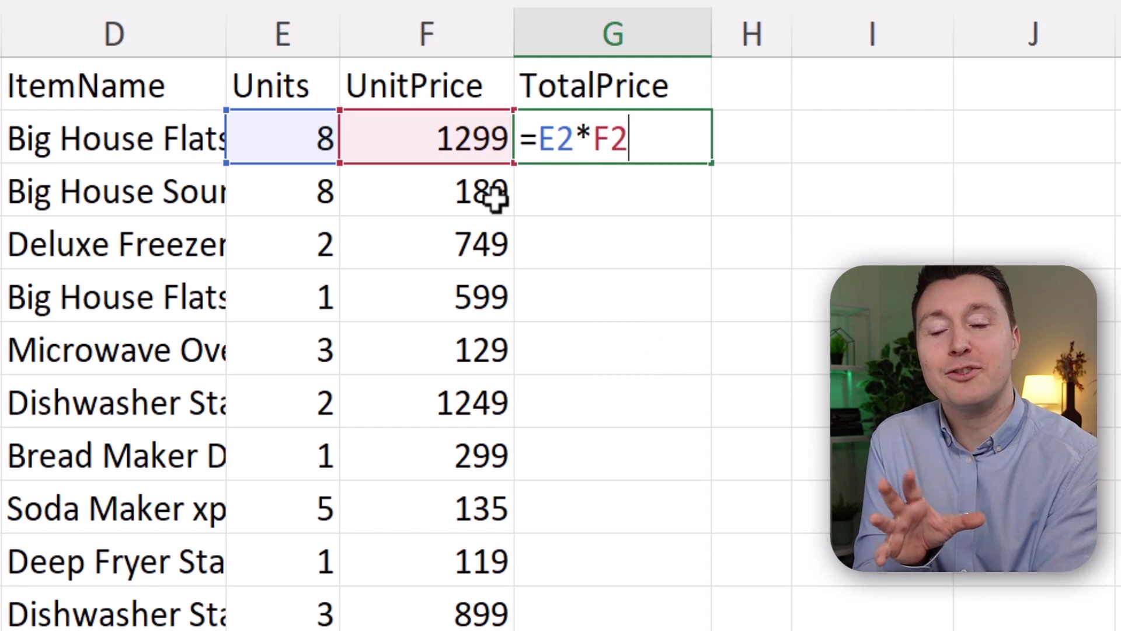
Step: Confirm the formula =E2*F2 in G2 and examine the cell references it uses
key("Return")
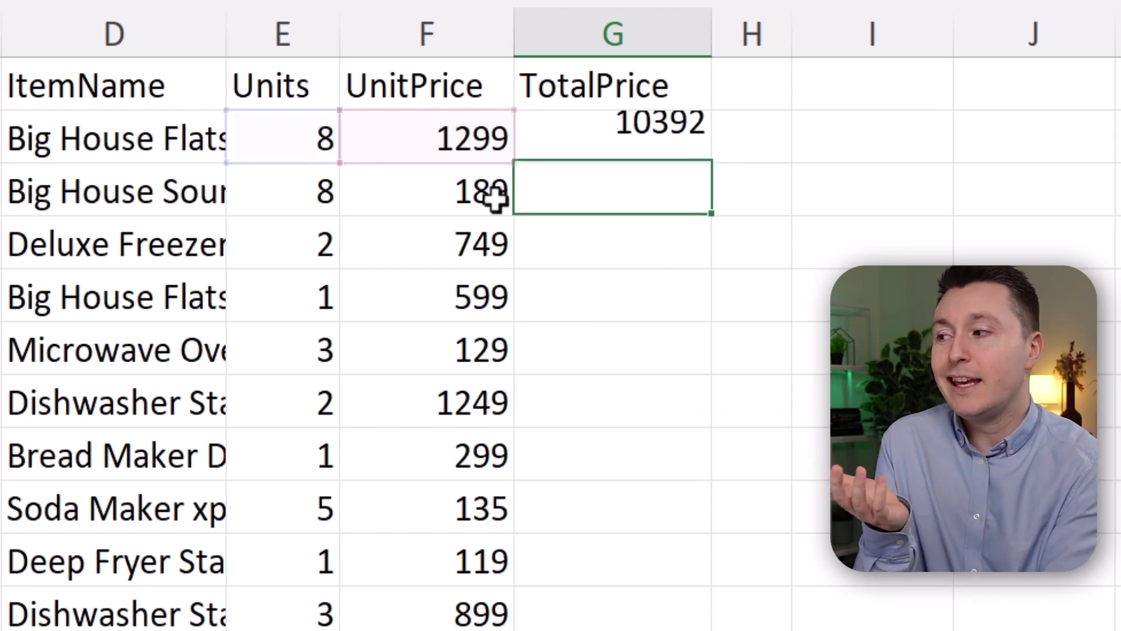
key("Up")
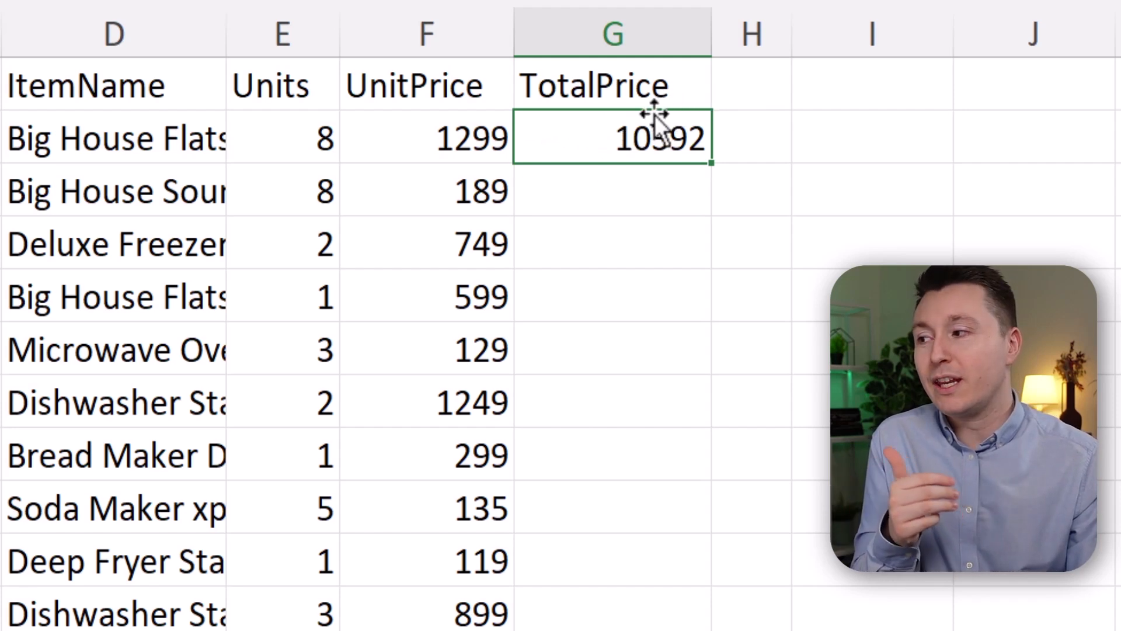
double_click(636, 138)
left_click_drag(538, 149, 648, 145)
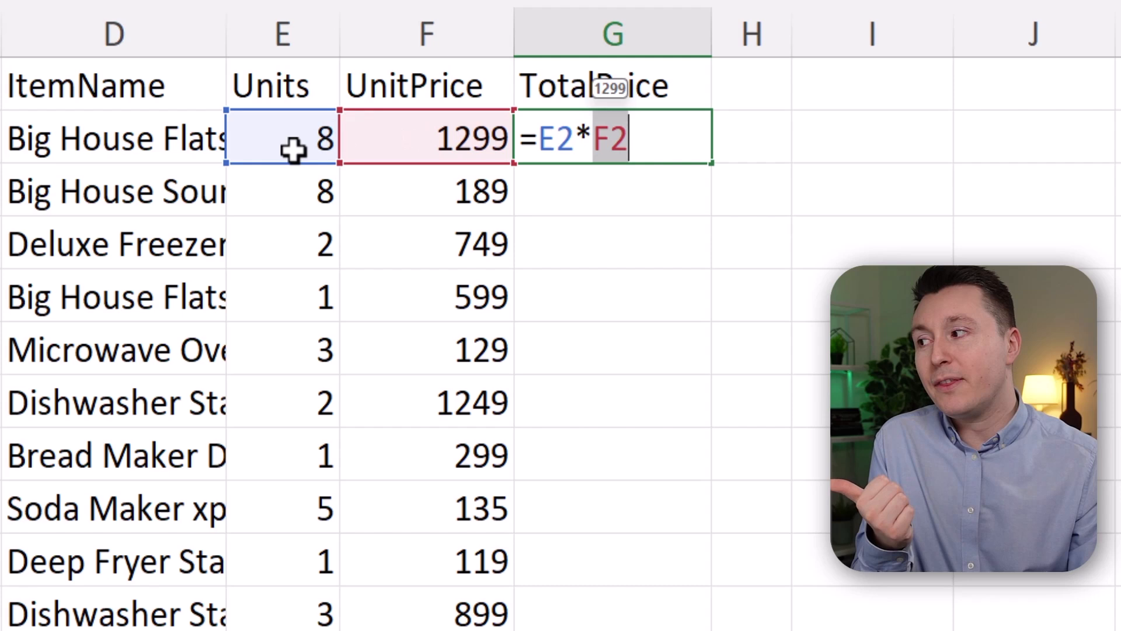
key("Return")
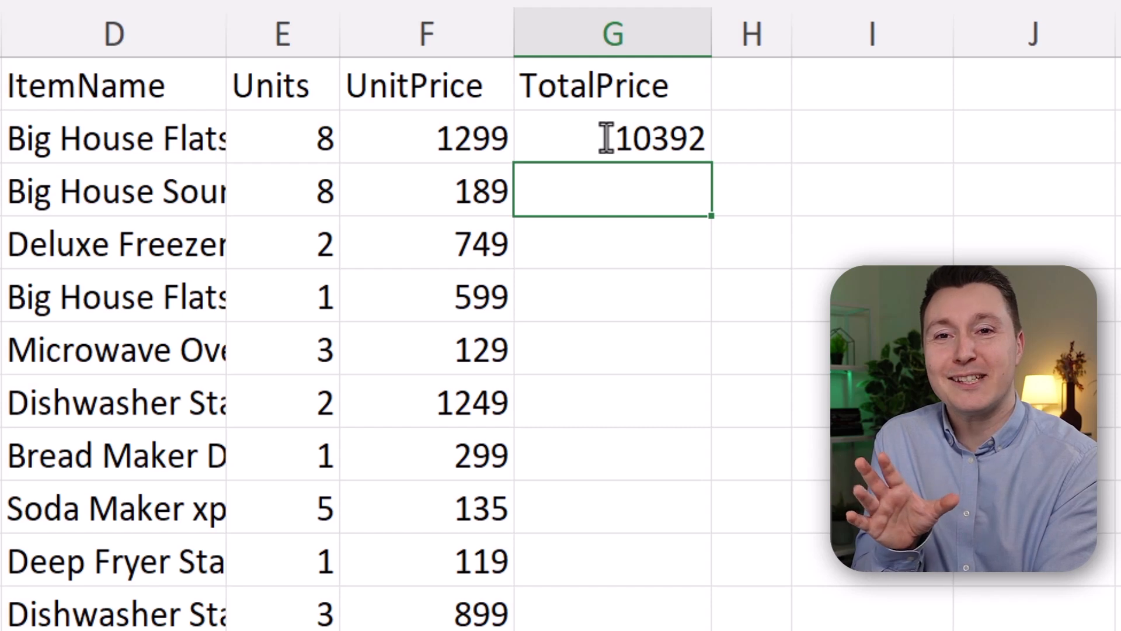
Step: Set the Units value in E2 to 10
key("Up")
key("Left")
key("Left")
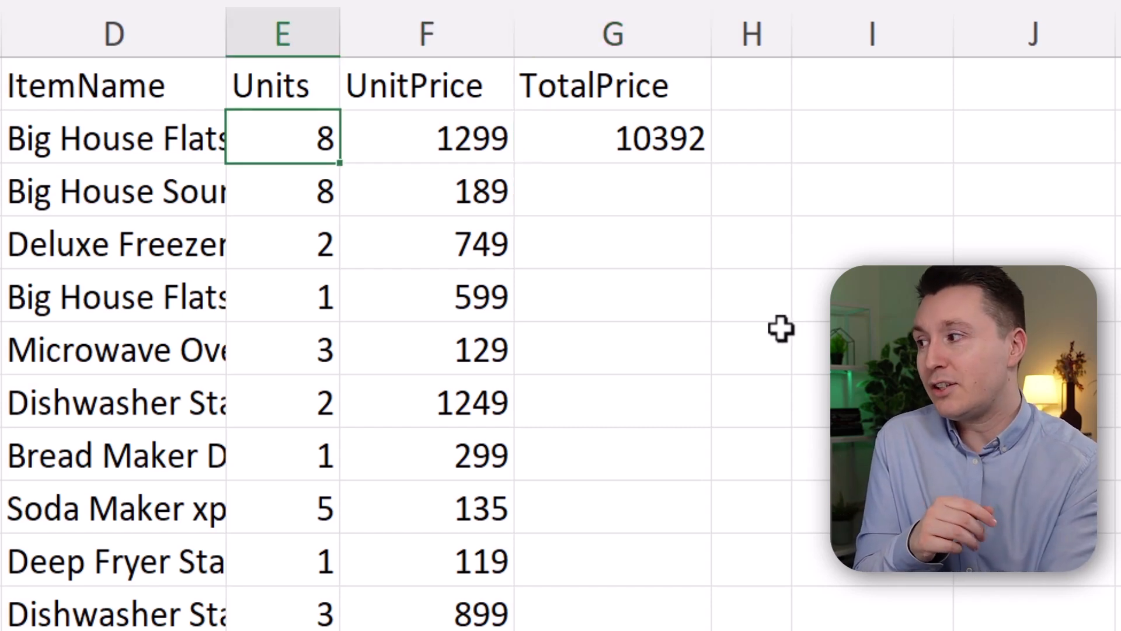
key("Right")
key("Left")
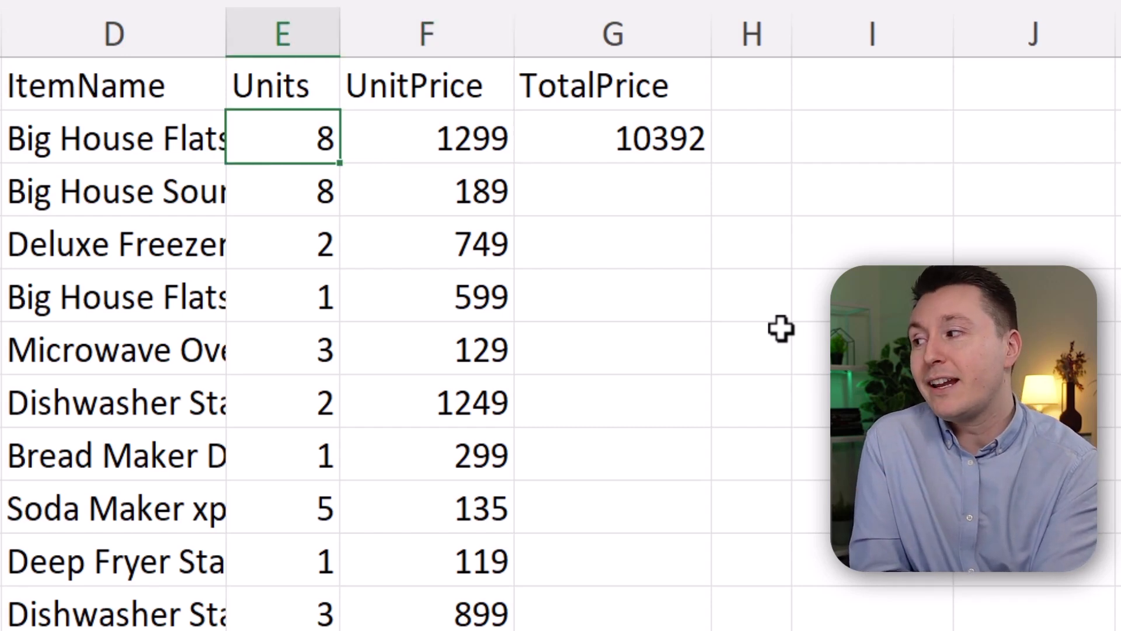
type("10")
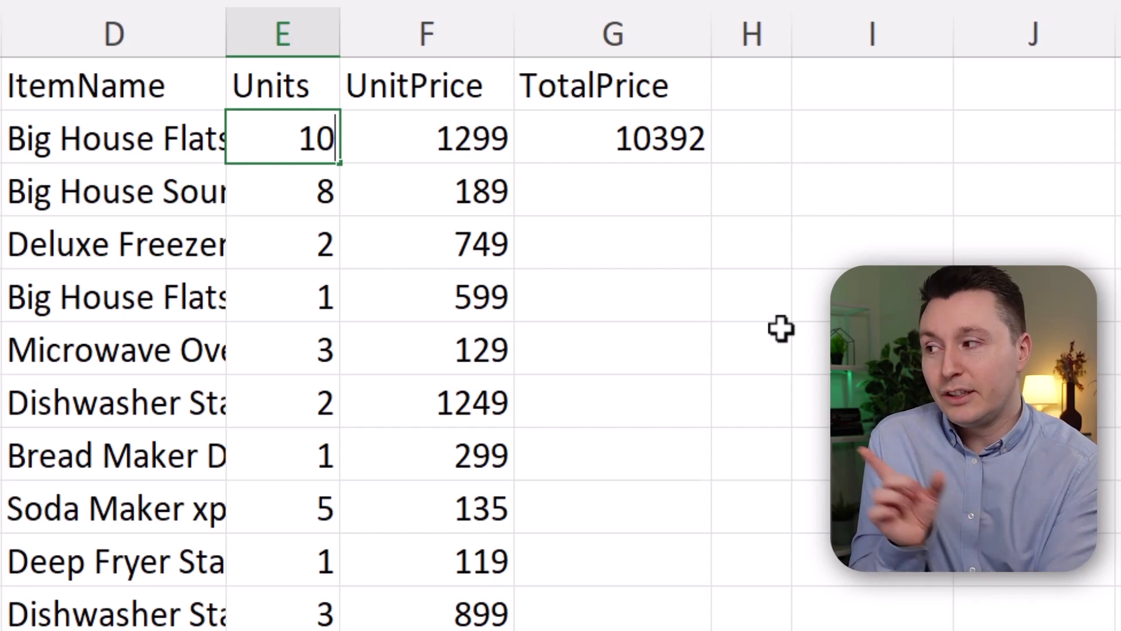
key("Return")
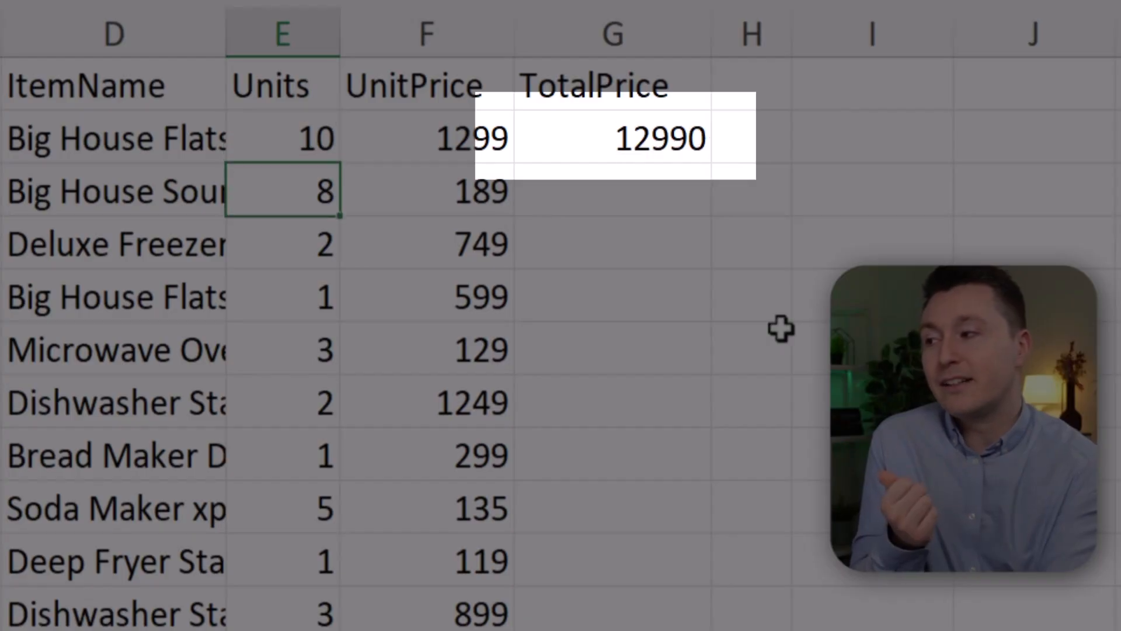
Step: Change the Units value in E2 to 20
key("Up")
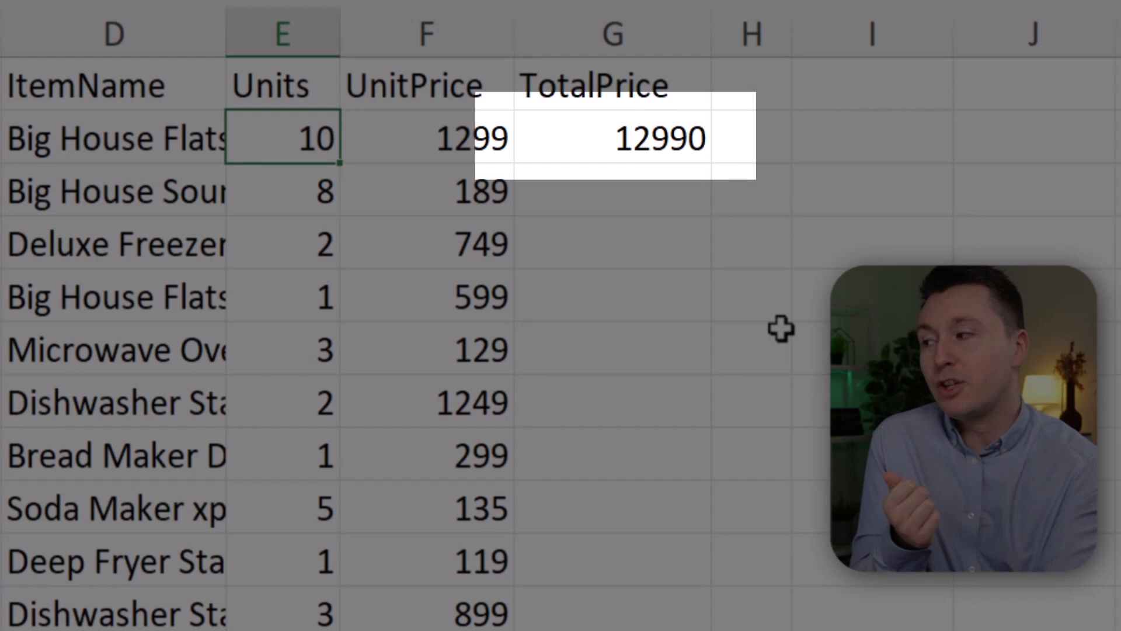
type("20")
key("Return")
Step: Set the Units value in E2 back to 8
key("Up")
key("F2")
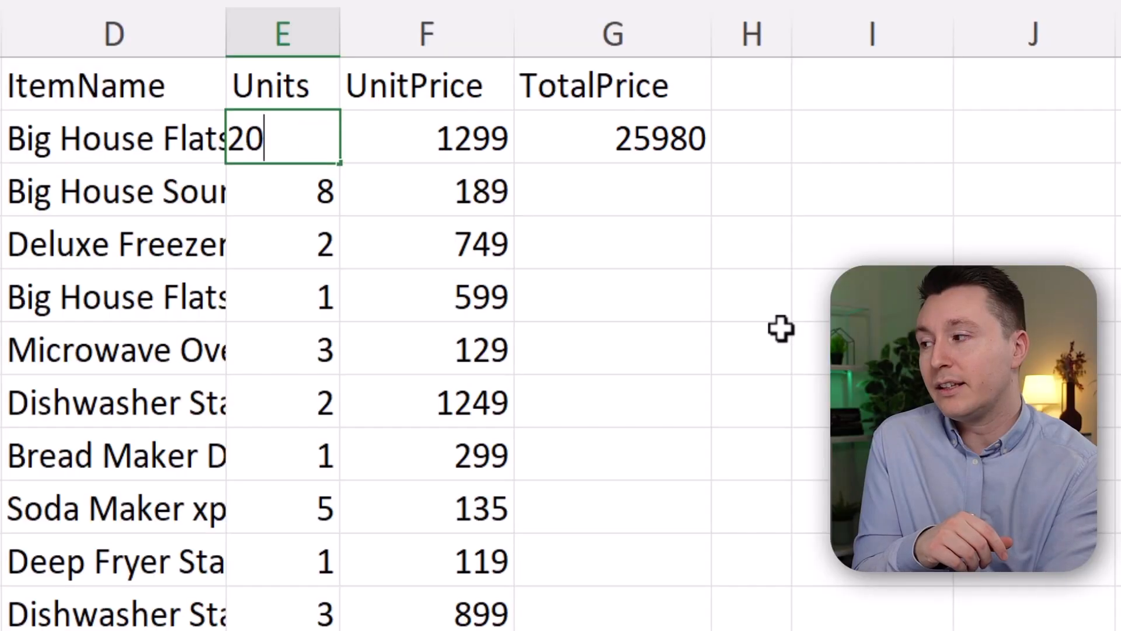
key("BackSpace")
key("BackSpace")
type("8")
key("Return")
Step: Set the UnitPrice value in F2 to 1499
key("Up")
key("Right")
type("1499")
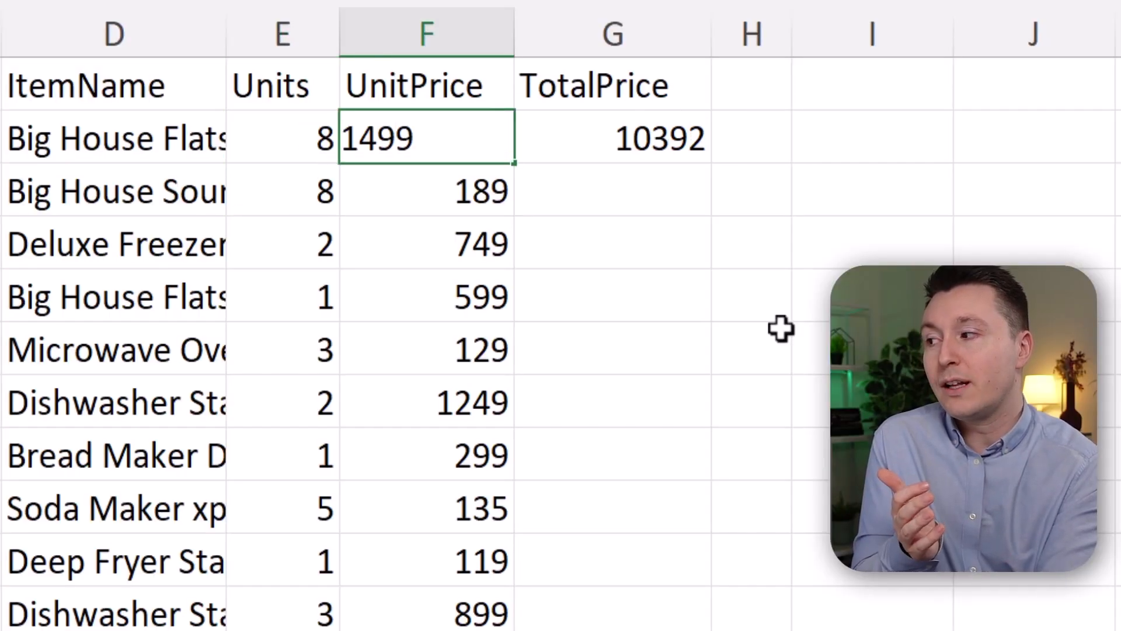
key("Return")
key("Up")
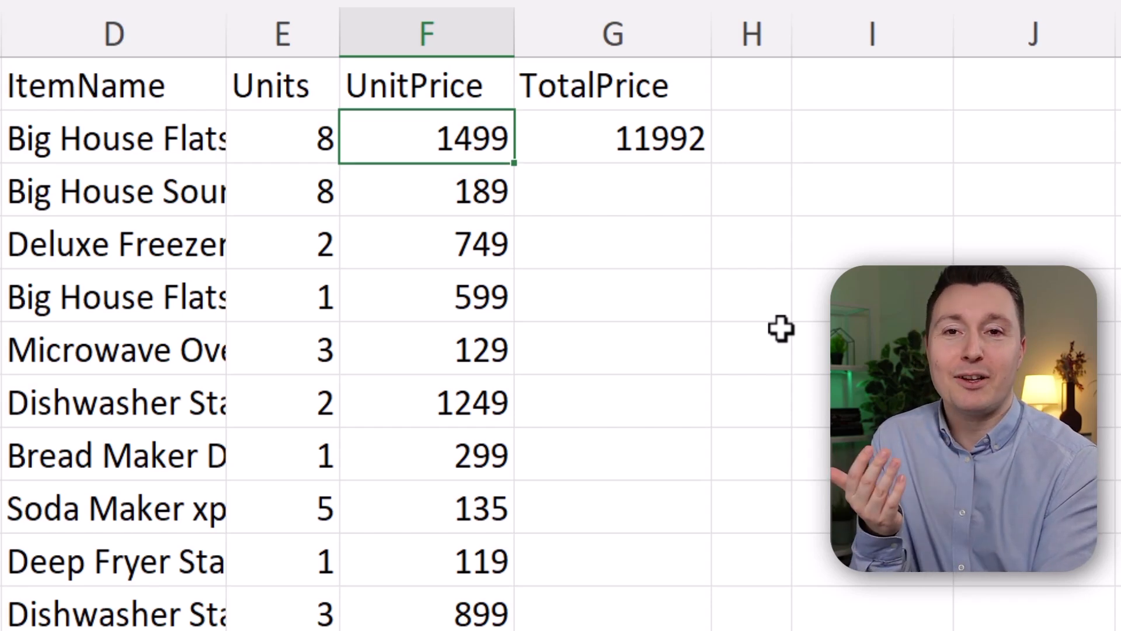
Step: Replace the TotalPrice formula in G2 with the fixed-number calculation =8*1299
key("Right")
type("=")
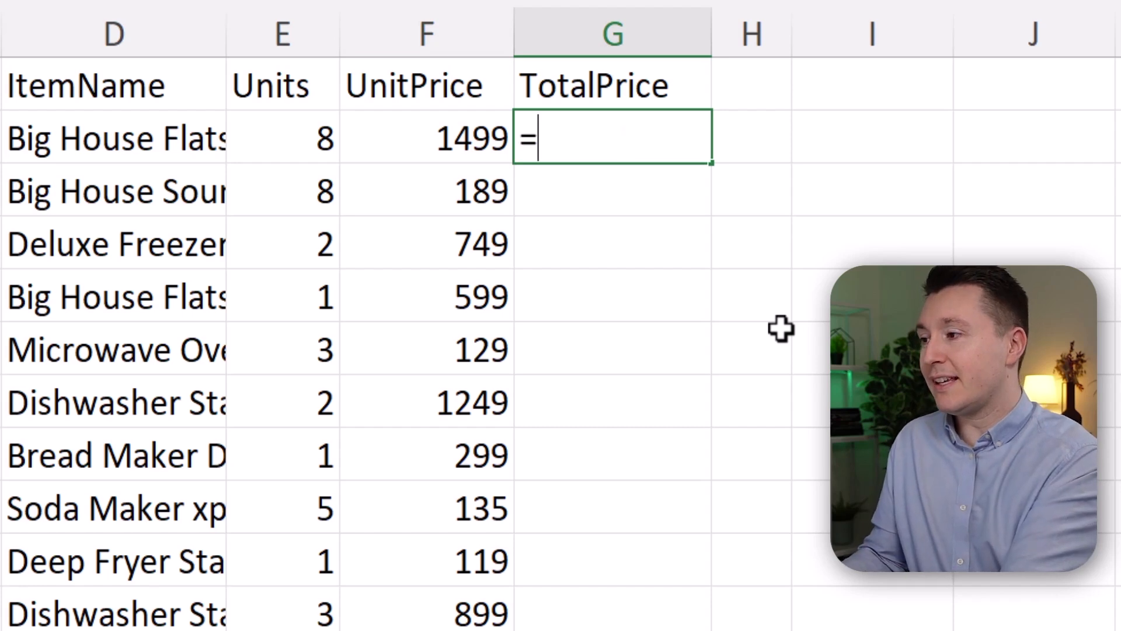
type("8*1299")
key("Return")
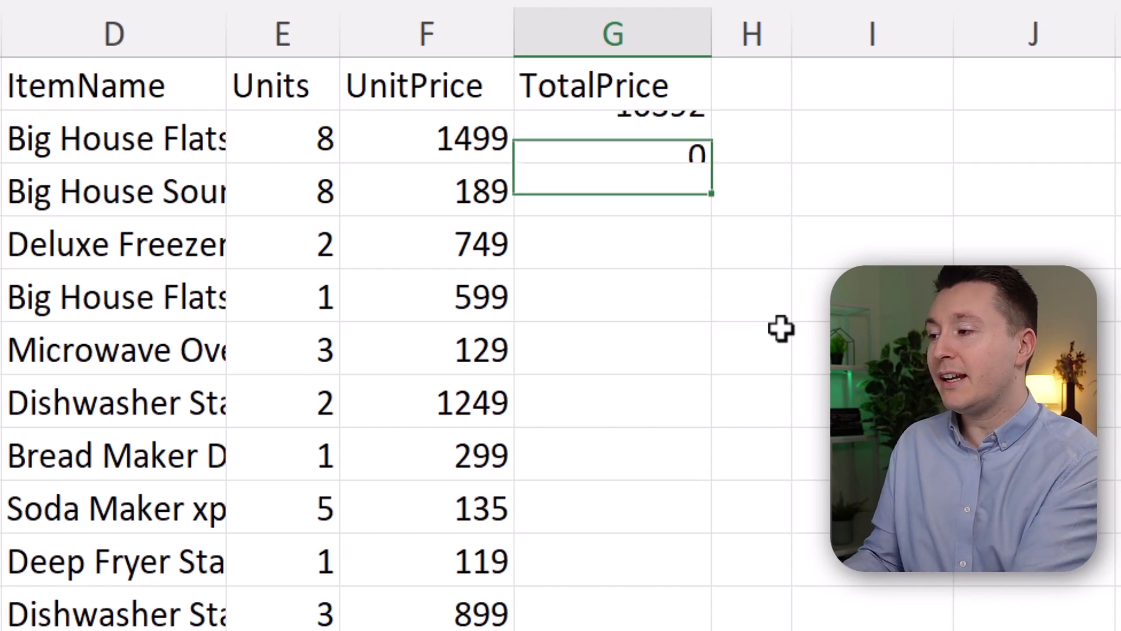
Step: Set the UnitPrice value in F2 back to 1299
key("Up")
key("Left")
type("12")
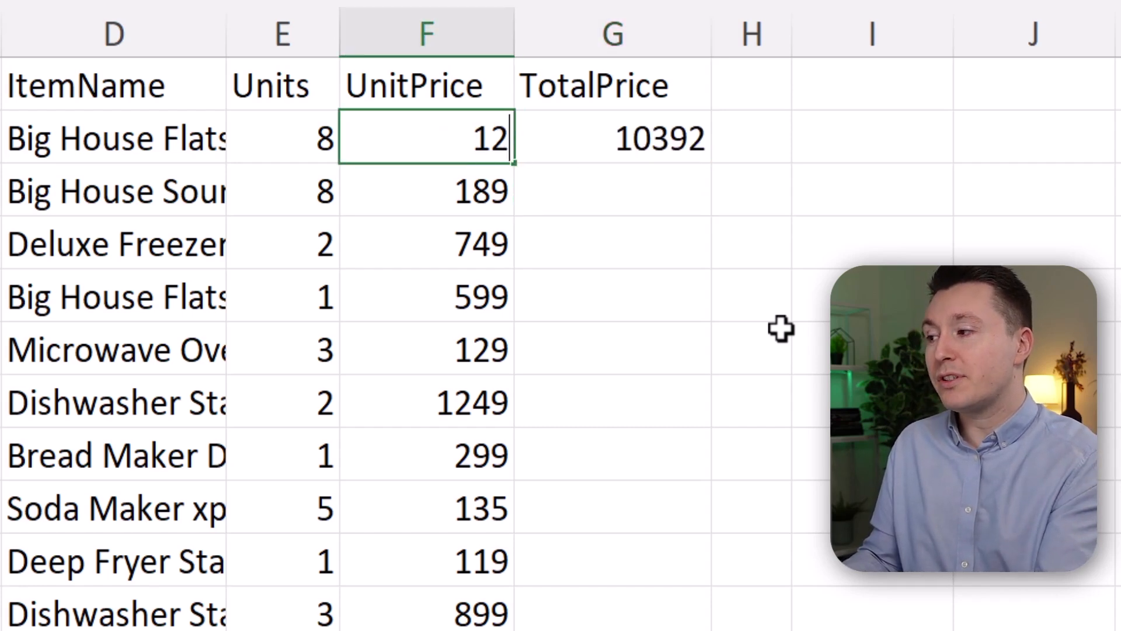
type("99")
key("Return")
Step: Replace the TotalPrice calculation in G2 with the cell-reference formula =E2*F2
key("Up")
key("Right")
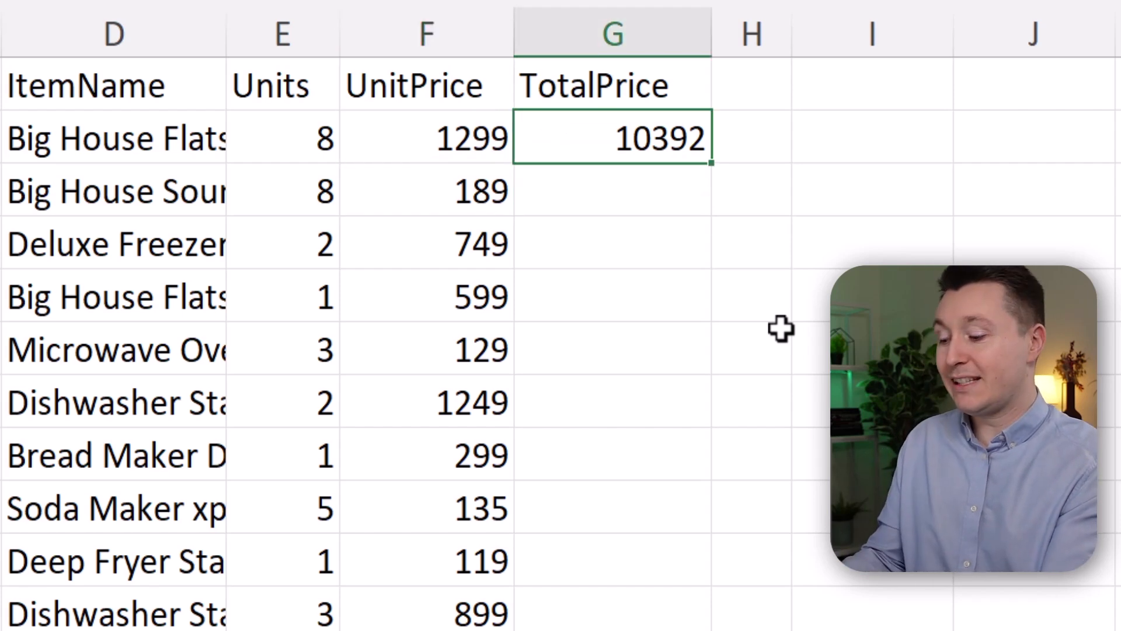
type("=")
key("Left")
key("Left")
type("*")
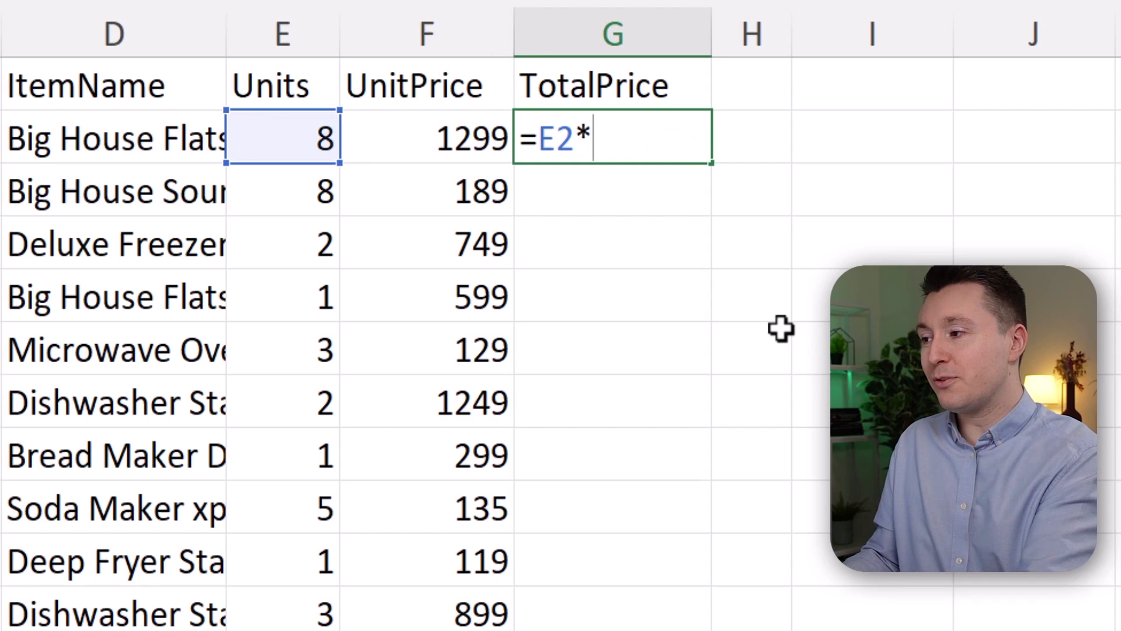
key("Left")
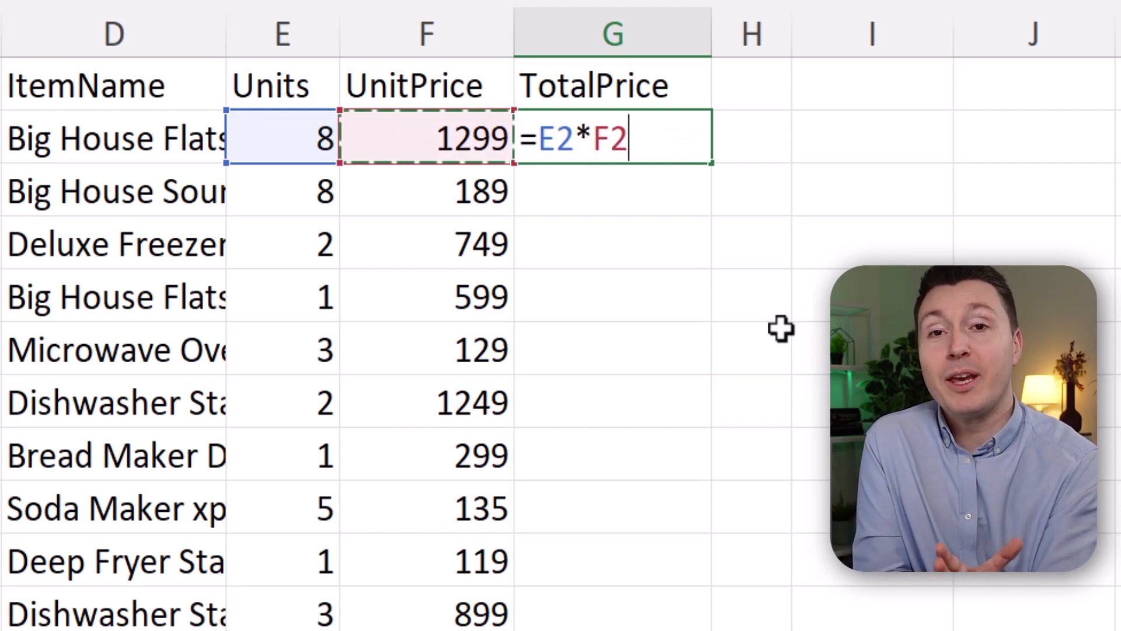
key("Return")
key("Up")
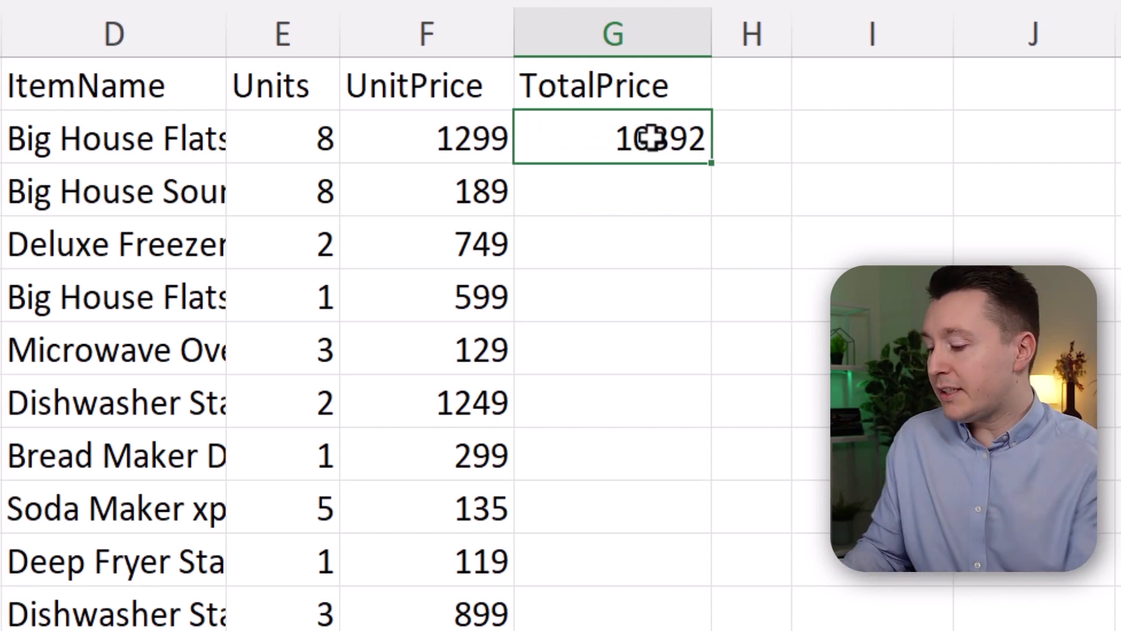
Step: Overwrite the formula in G2 with the hardcoded calculation =8*1299 and reselect the cell
type("=8*1299")
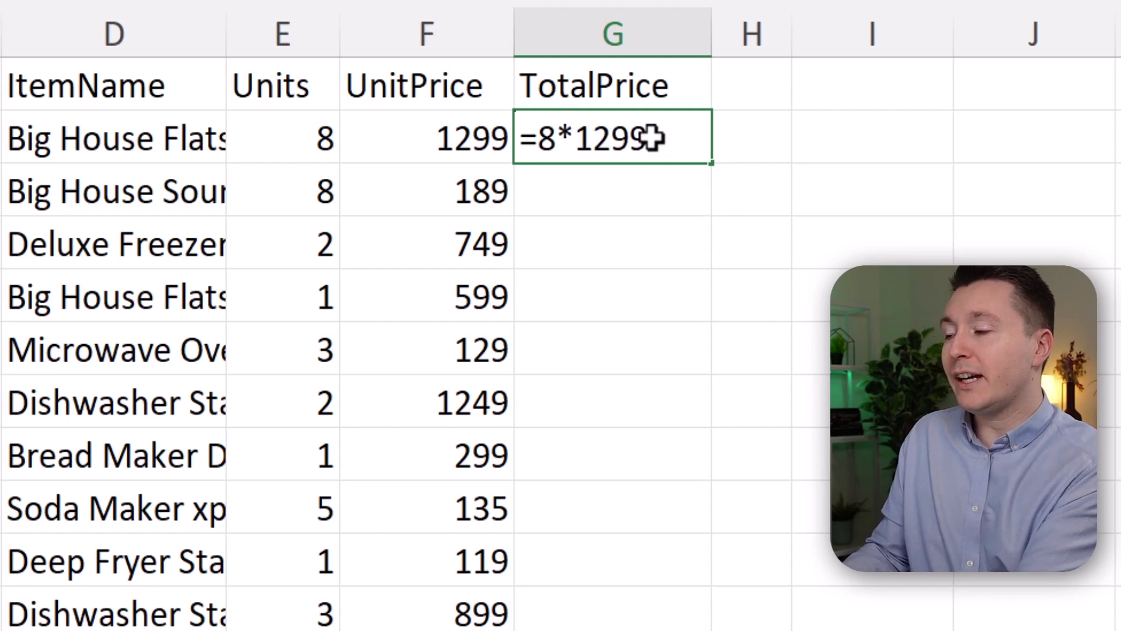
key("Return")
left_click(651, 138)
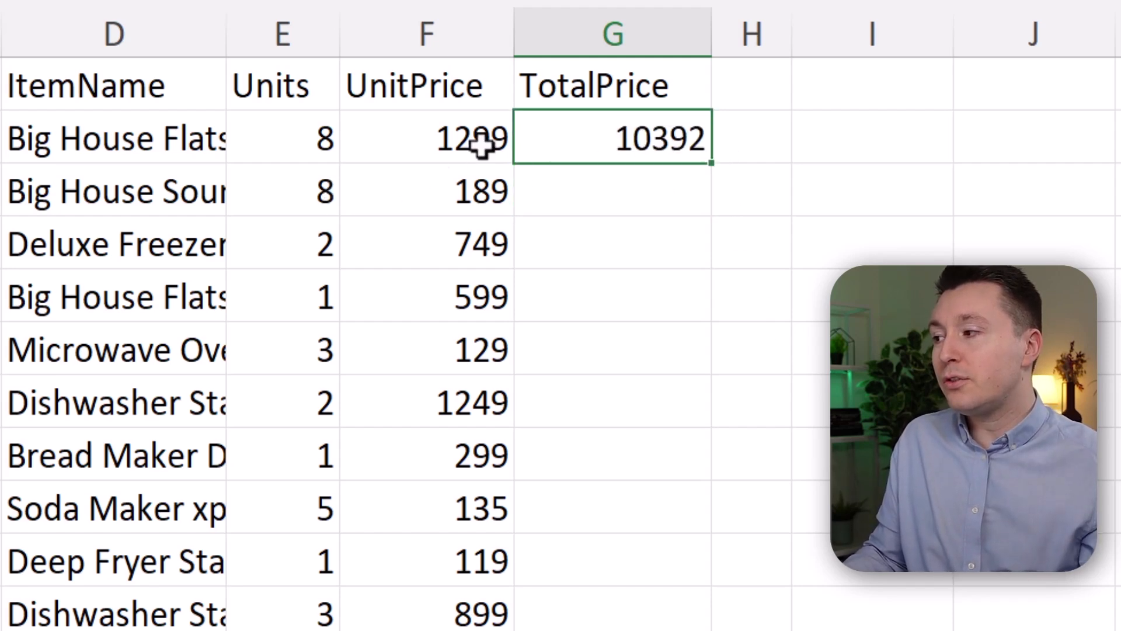
Step: Try to fill the hardcoded G2 calculation down the TotalPrice column, and leave G3 empty and selected
left_click_drag(316, 188, 476, 617)
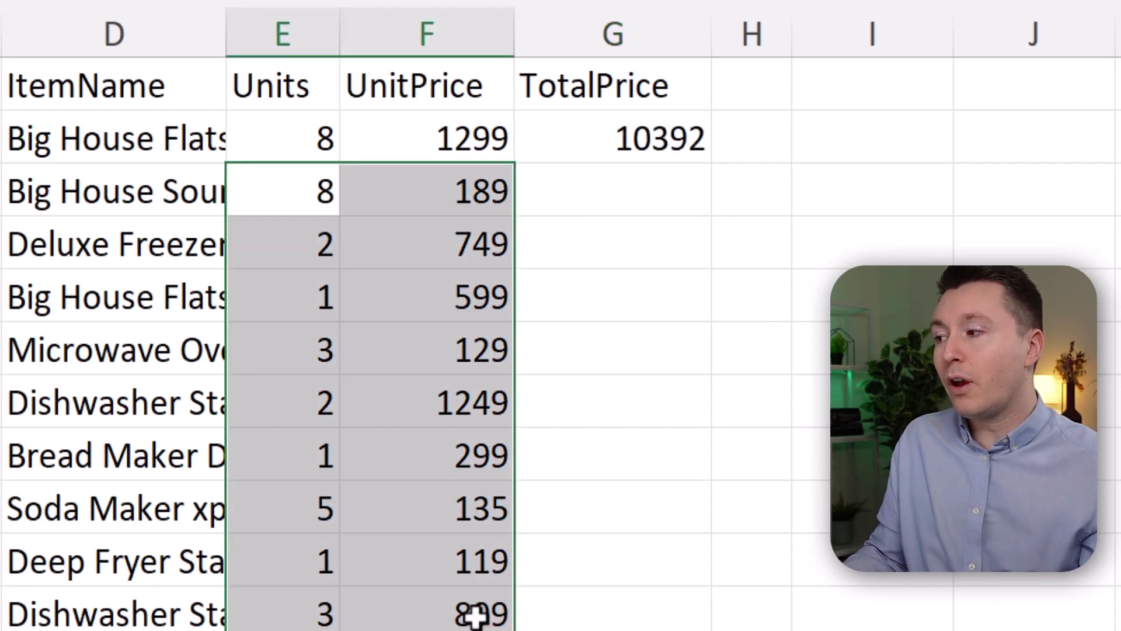
left_click(658, 132)
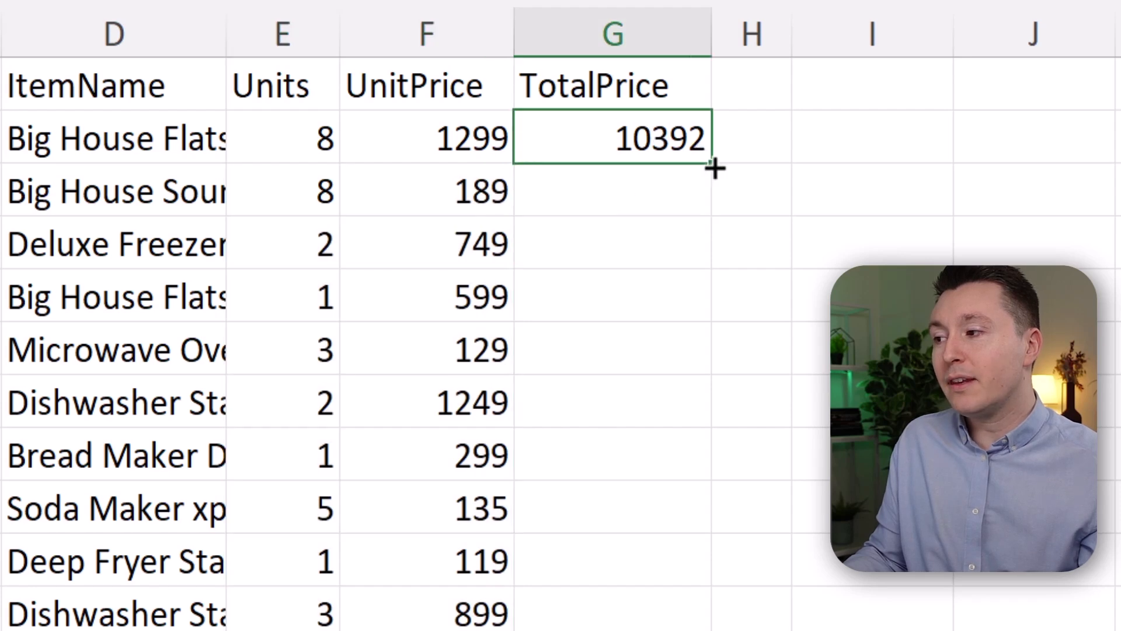
mouse_move(714, 169)
left_mouse_down()
mouse_move(703, 326)
mouse_move(696, 256)
mouse_move(716, 161)
left_mouse_up()
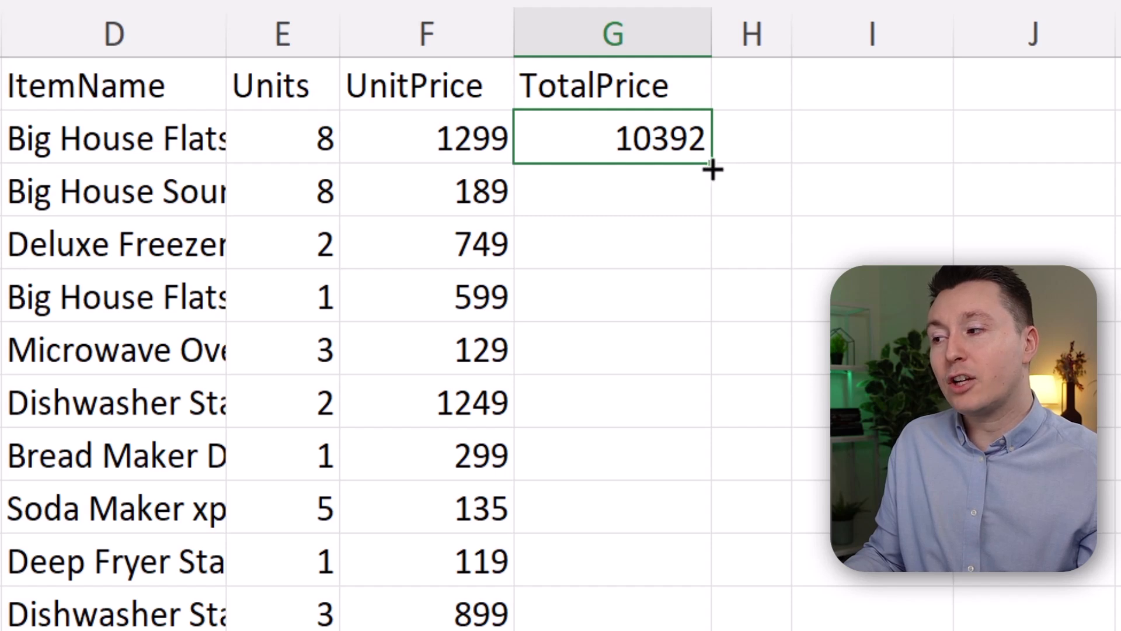
left_click_drag(713, 169, 695, 403)
mouse_move(648, 191)
left_mouse_down()
mouse_move(651, 388)
mouse_move(654, 177)
left_mouse_up()
left_click(652, 188)
key("Delete")
left_click(654, 178)
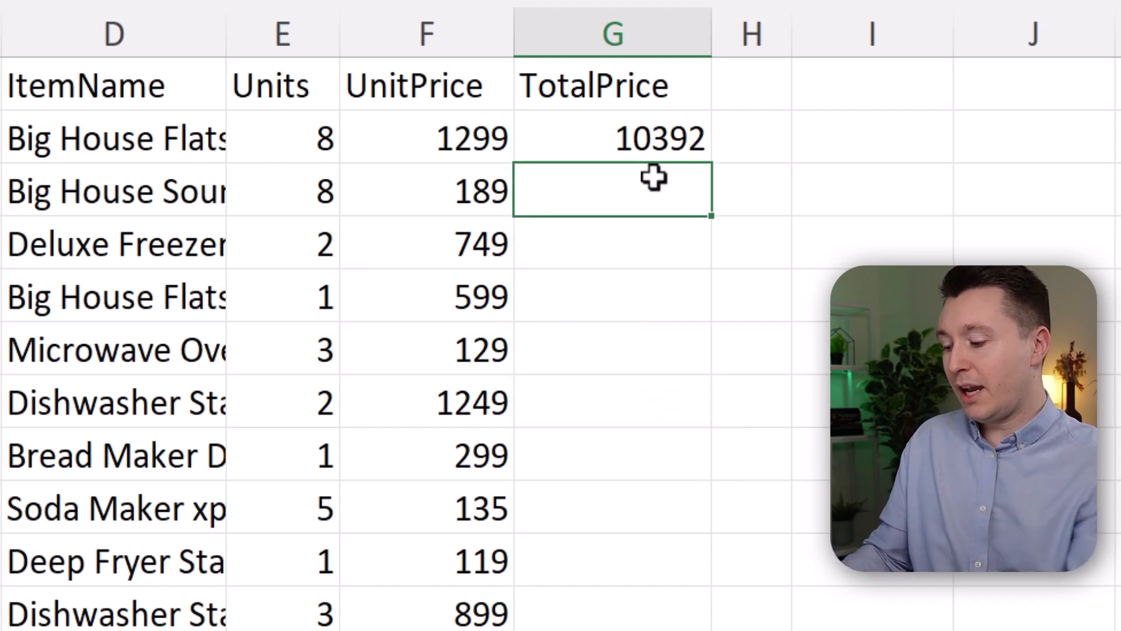
Step: Enter the formula =E3*F3 in G3 to multiply Units by UnitPrice
type("=")
key("Left")
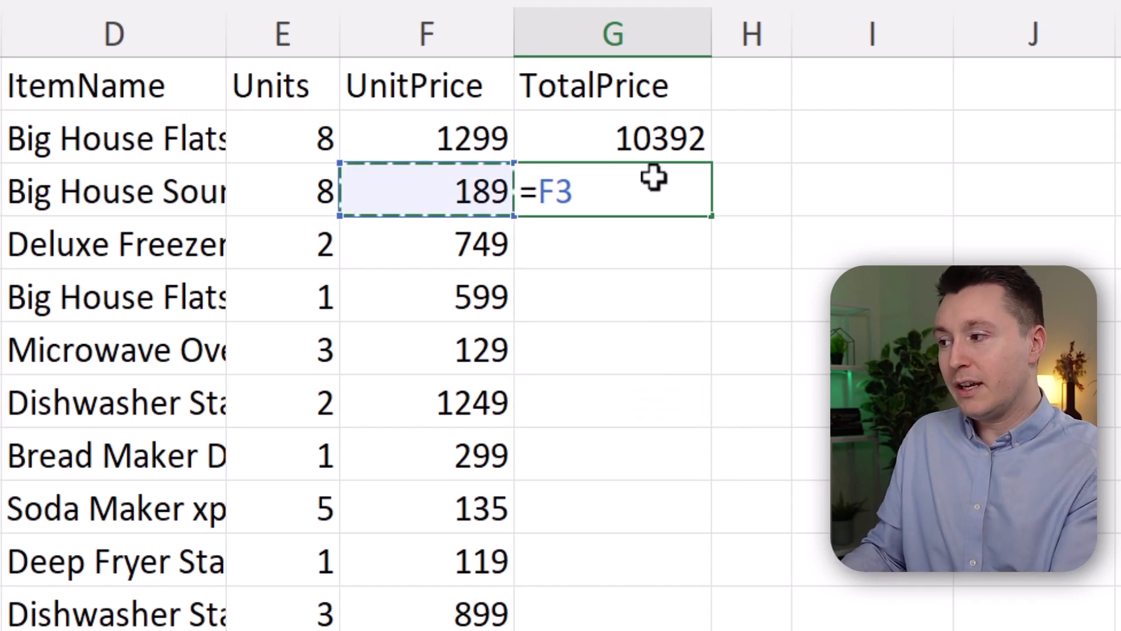
key("Left")
type("*")
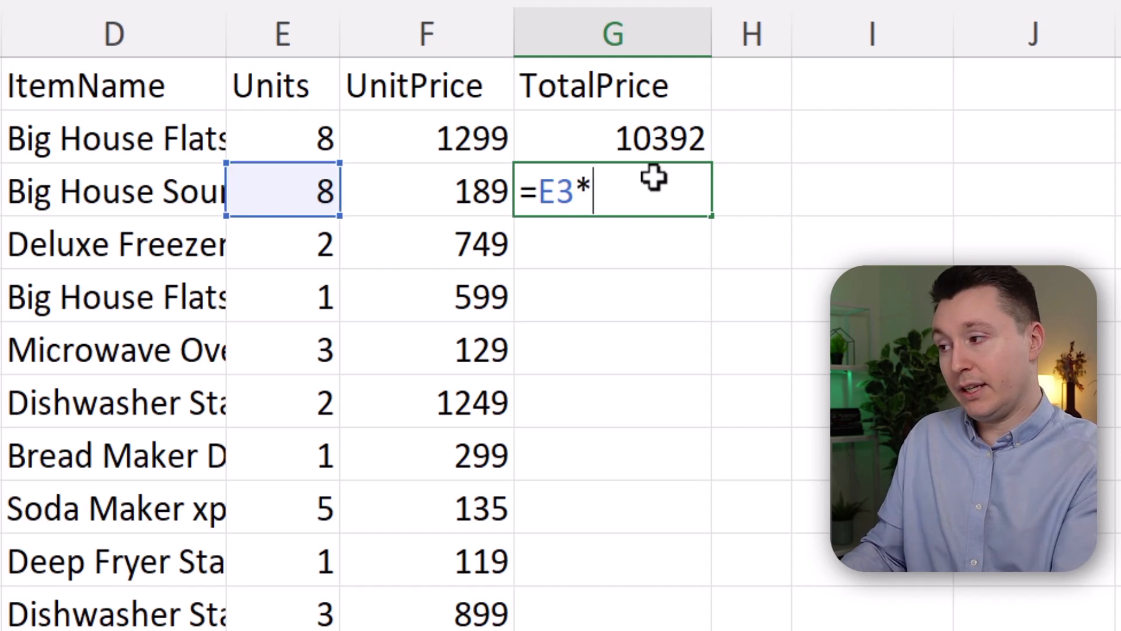
key("Left")
key("Return")
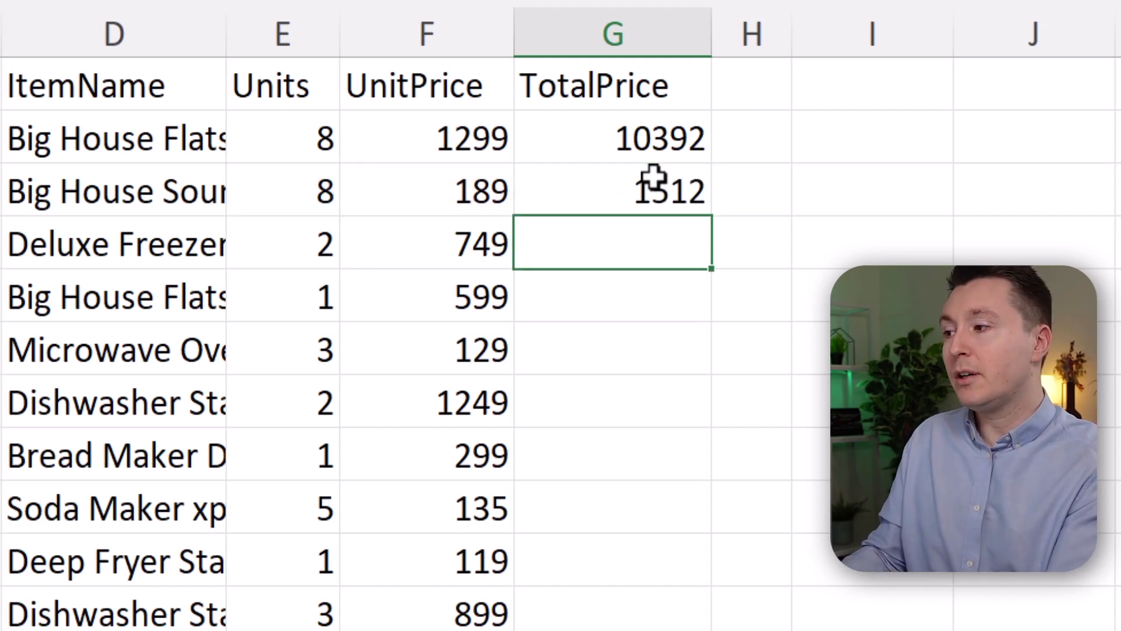
Step: Enter =E2*F2 in G2 using cell references and fill the formula down the TotalPrice column
key("Up")
key("Up")
type("=")
key("Left")
key("Left")
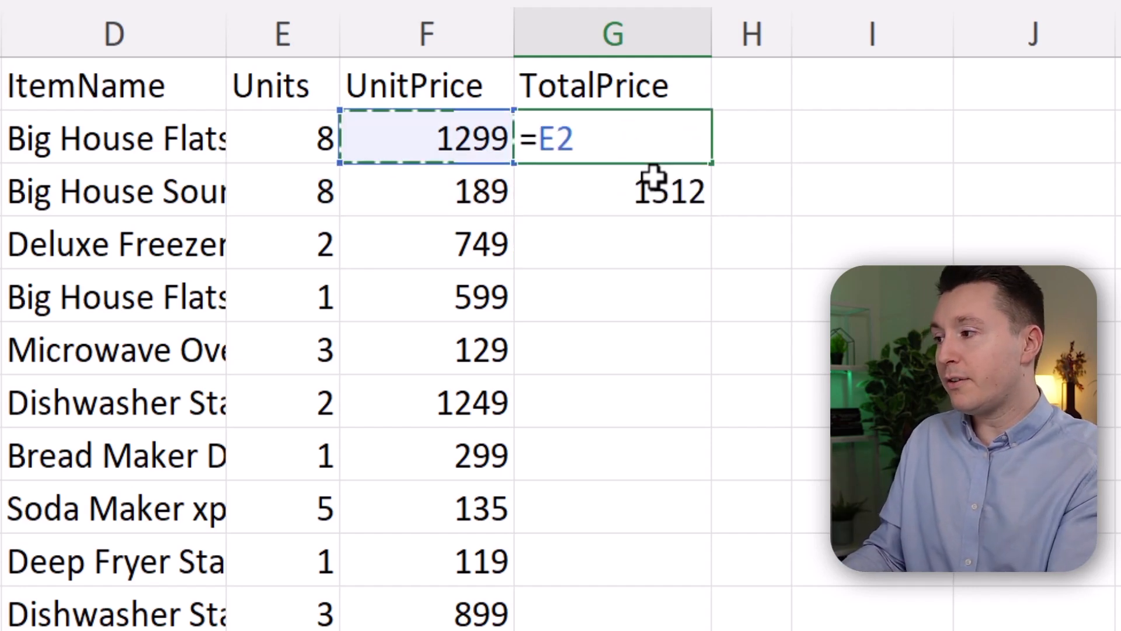
type("*")
key("Left")
key("ctrl+Return")
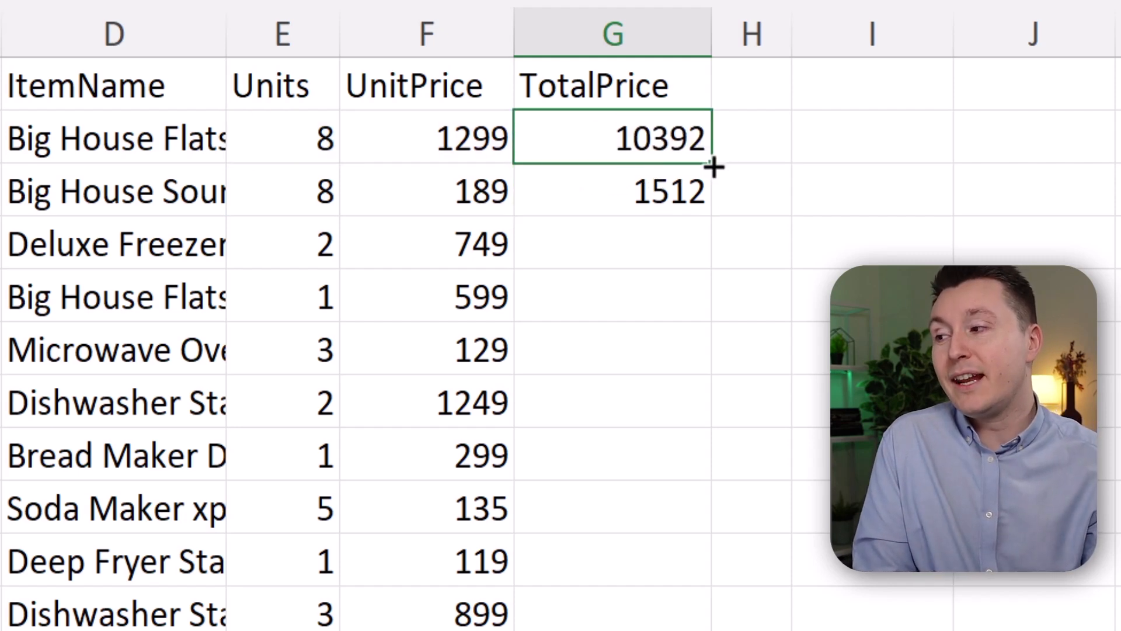
left_click_drag(712, 166, 704, 630)
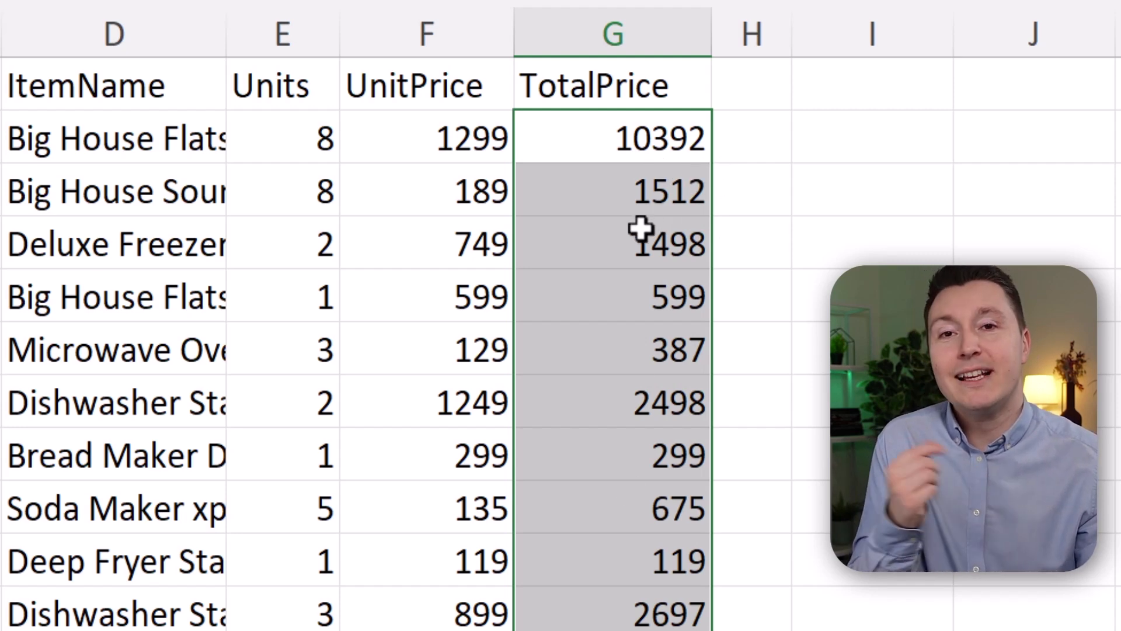
Step: Inspect the TotalPrice formulas in G2 and G5 to compare their row references, leaving both formulas as they are
left_click(640, 149)
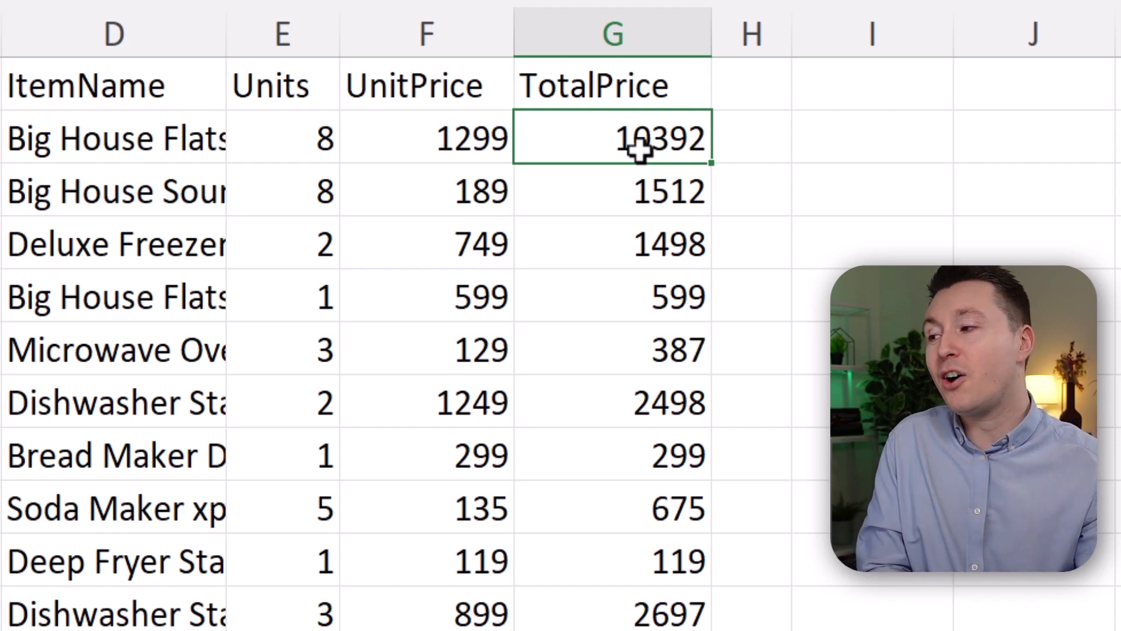
double_click(634, 143)
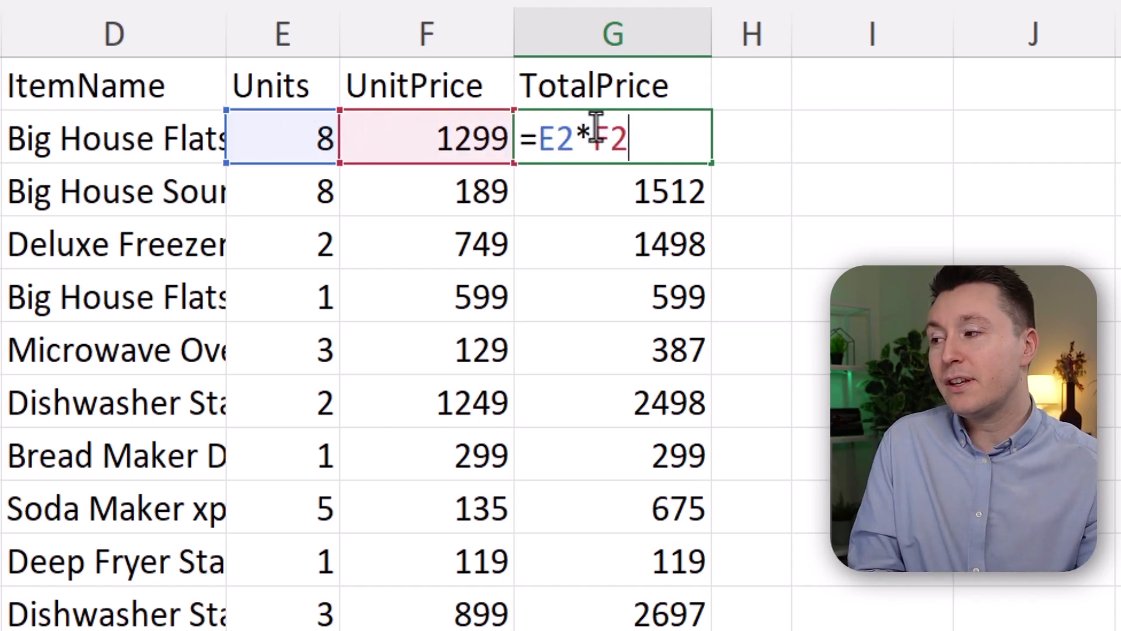
double_click(662, 292)
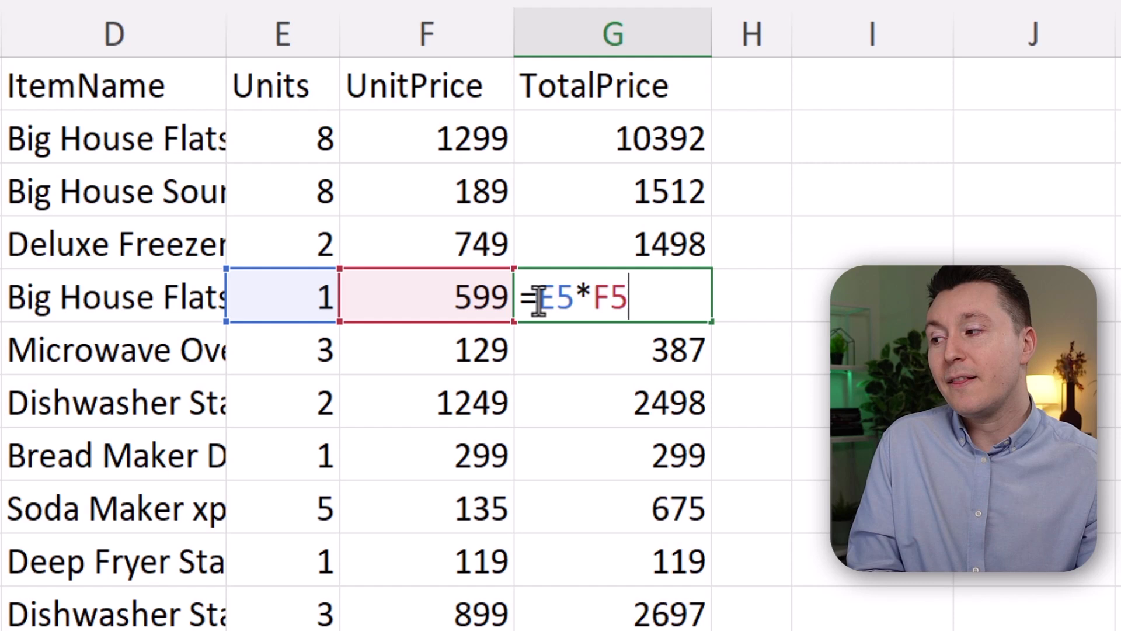
left_click_drag(539, 297, 573, 299)
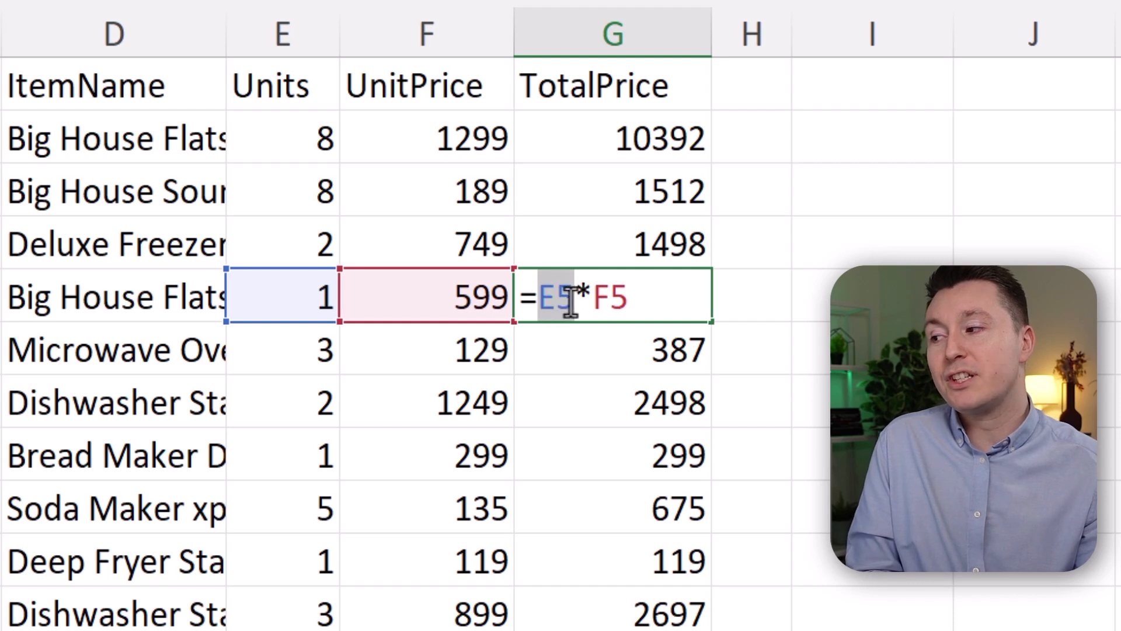
left_click(633, 298)
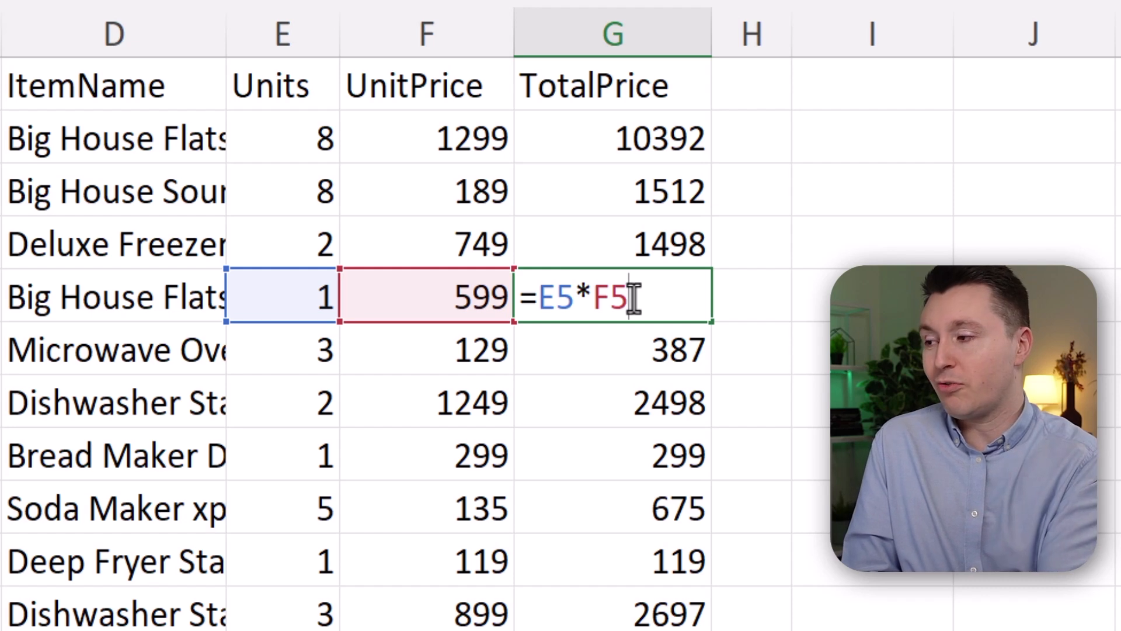
key("ctrl+Return")
key("ctrl+Up")
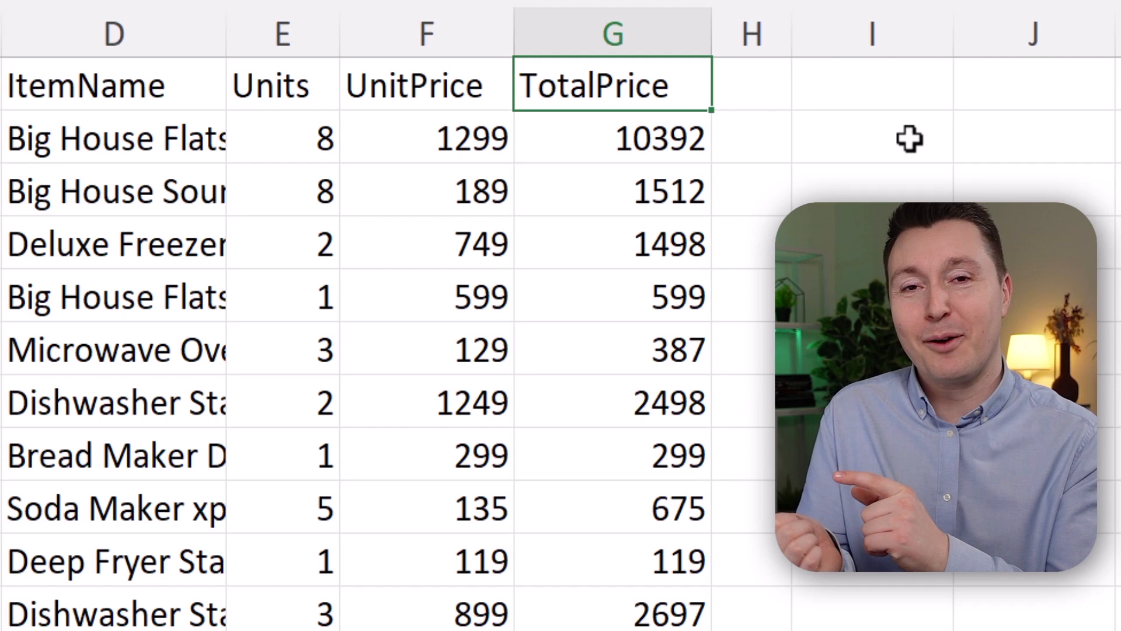
Step: Add the heading Fee in I1 and enter 500% in I2 below it
left_click(897, 101)
type("Fee")
key("Return")
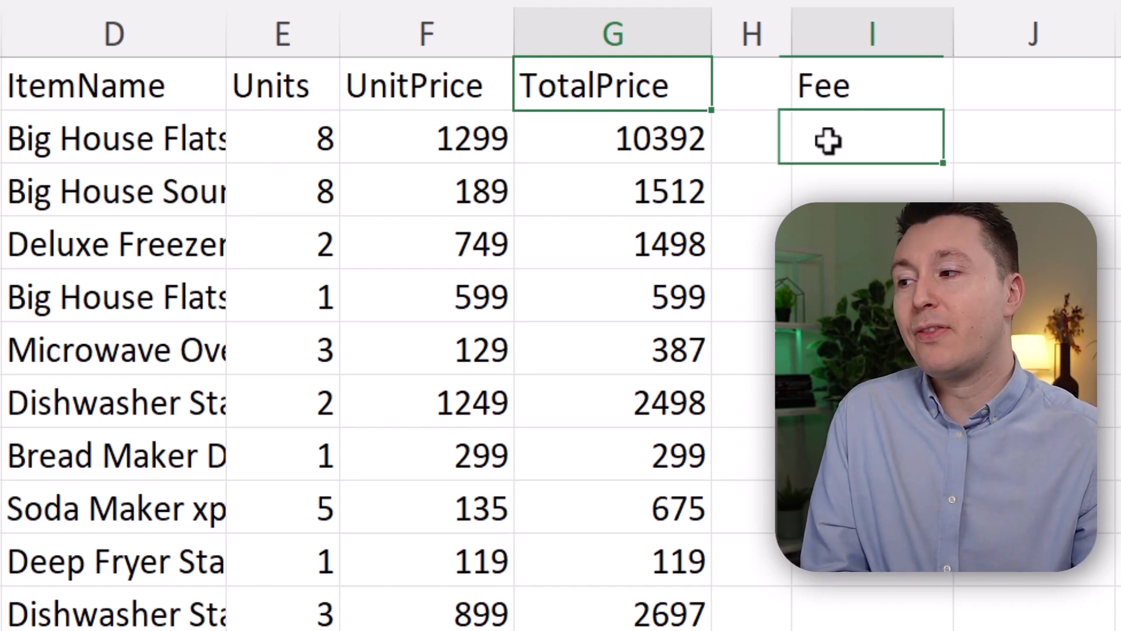
type("500")
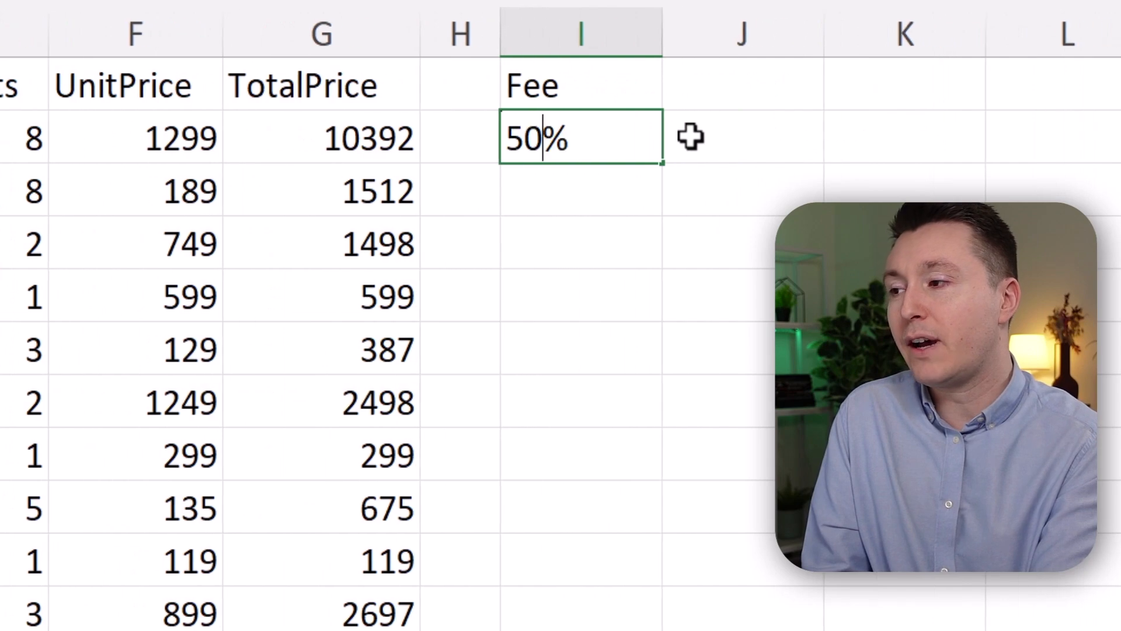
key("Return")
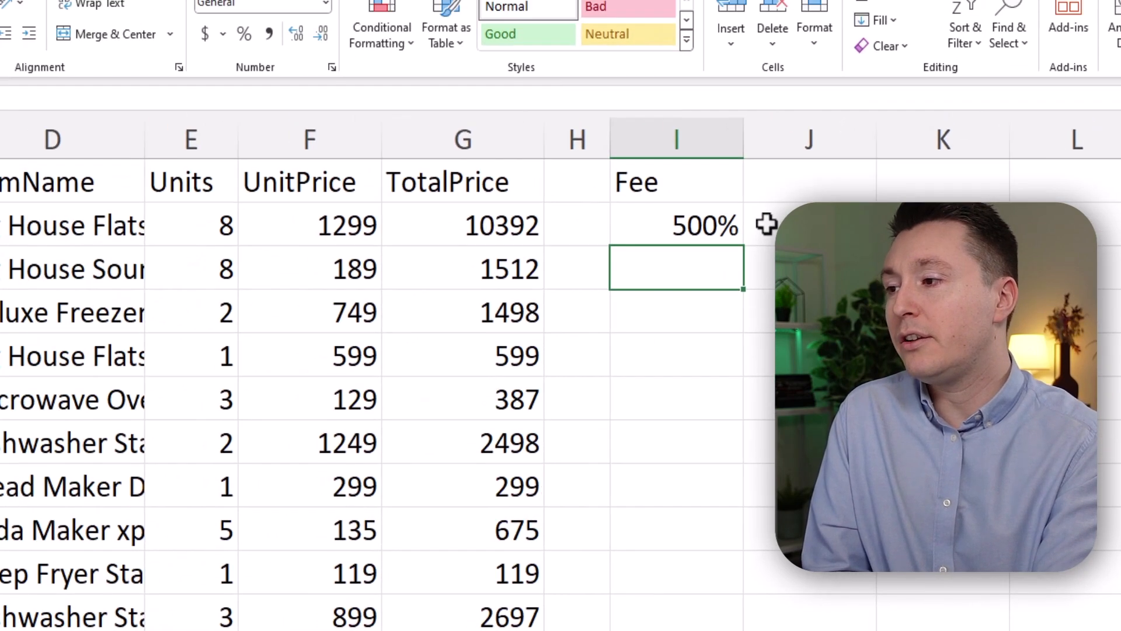
key("Up")
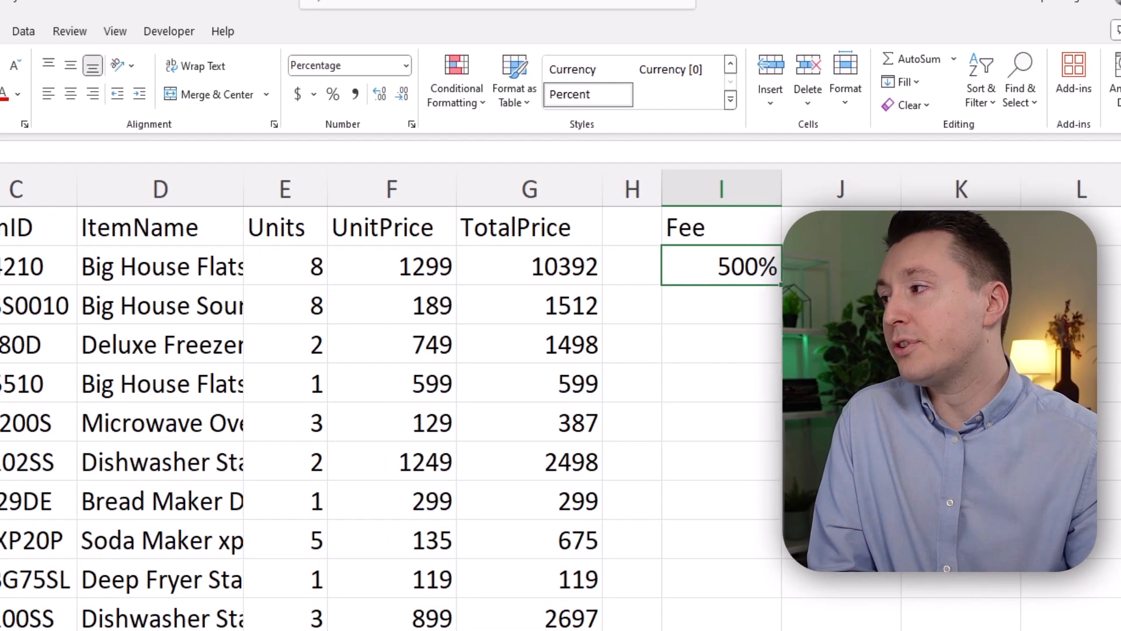
Step: Change the format of I2 to Number and enter 500 as the fee, shown without decimals
left_click(325, 4)
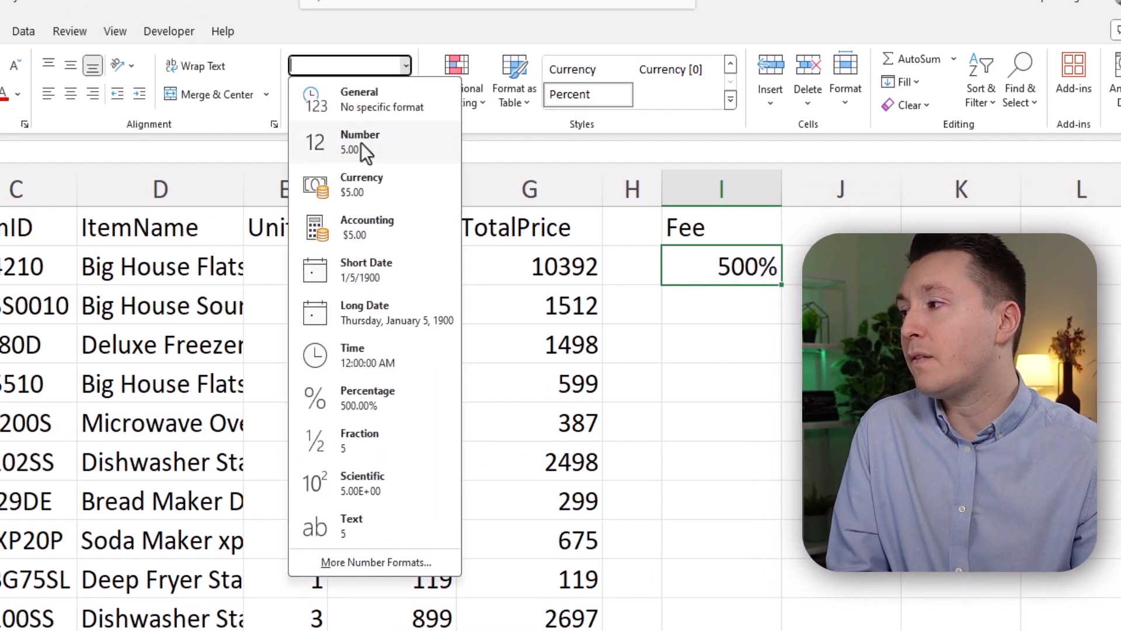
left_click(361, 142)
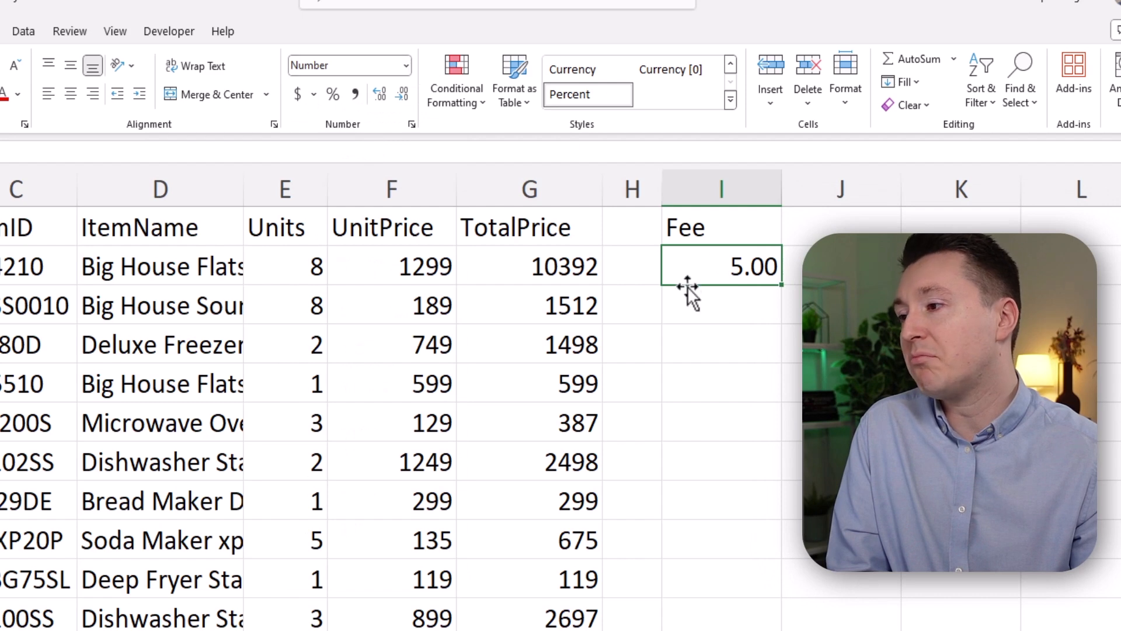
type("500")
key("Return")
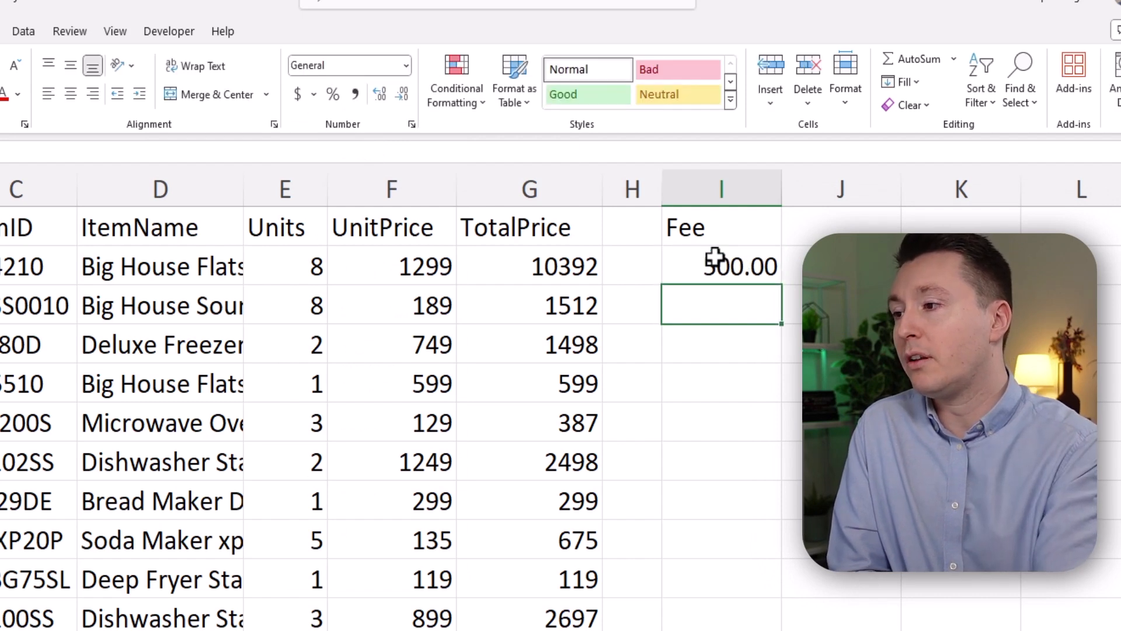
left_click(715, 257)
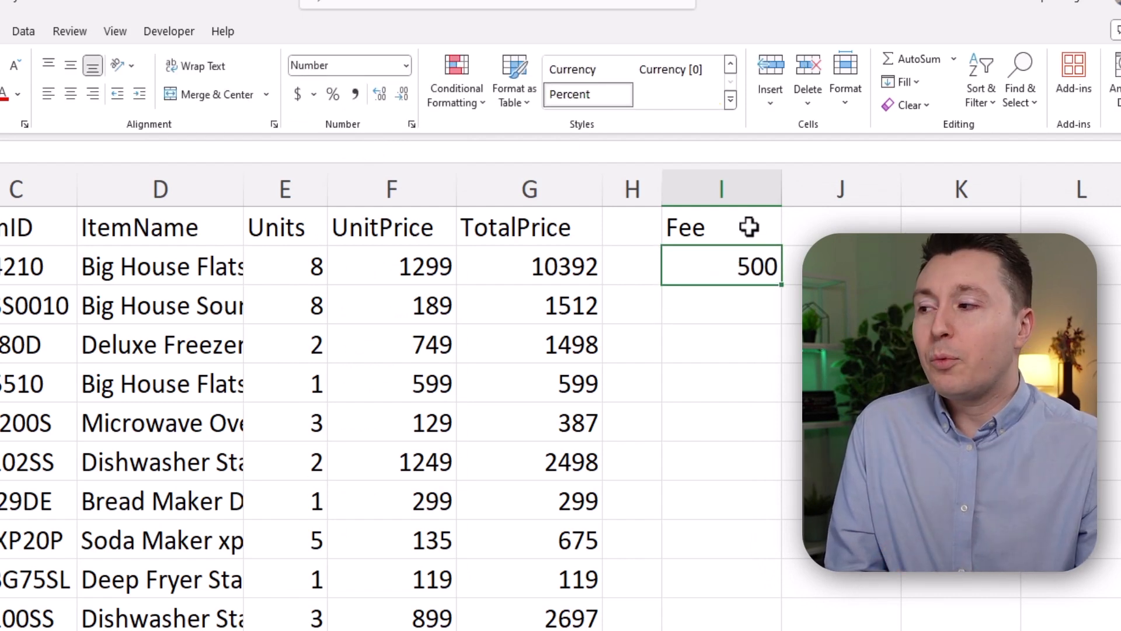
Step: Extend the TotalPrice formula in G2 to =E2*F2+I2 so that it adds the fee
left_click_drag(551, 267, 546, 501)
left_click(541, 273)
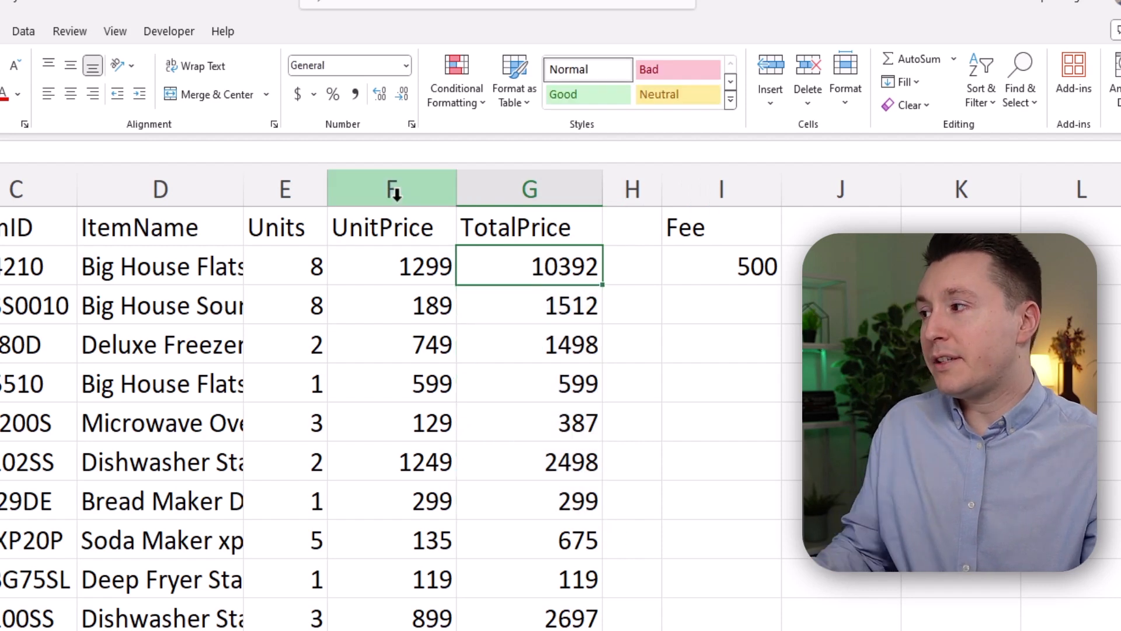
left_click(372, 149)
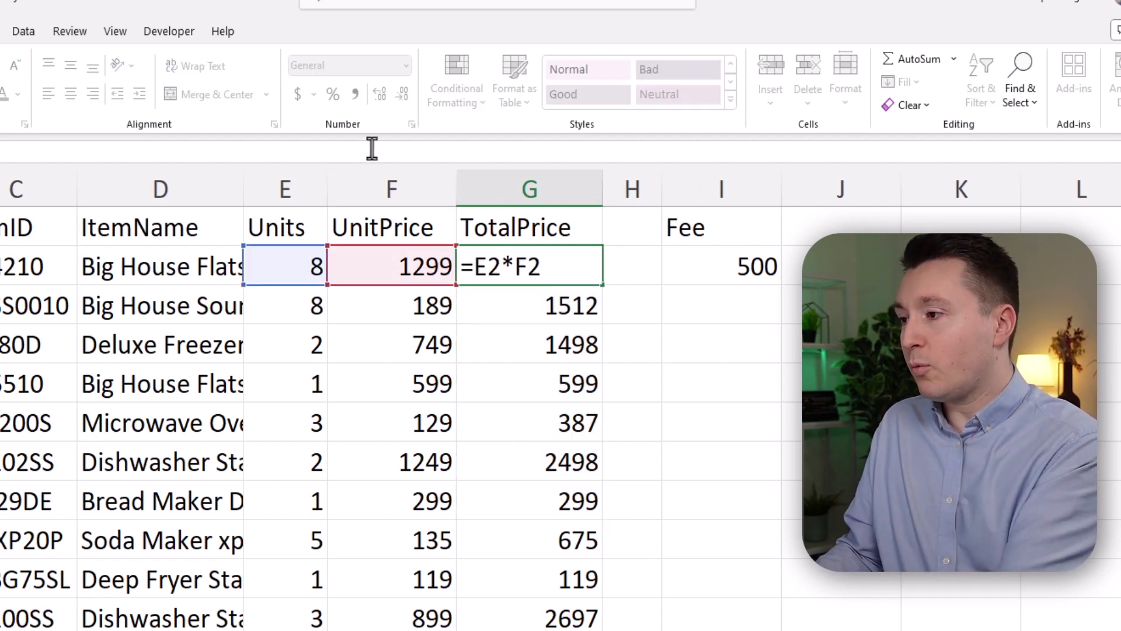
left_click(564, 269)
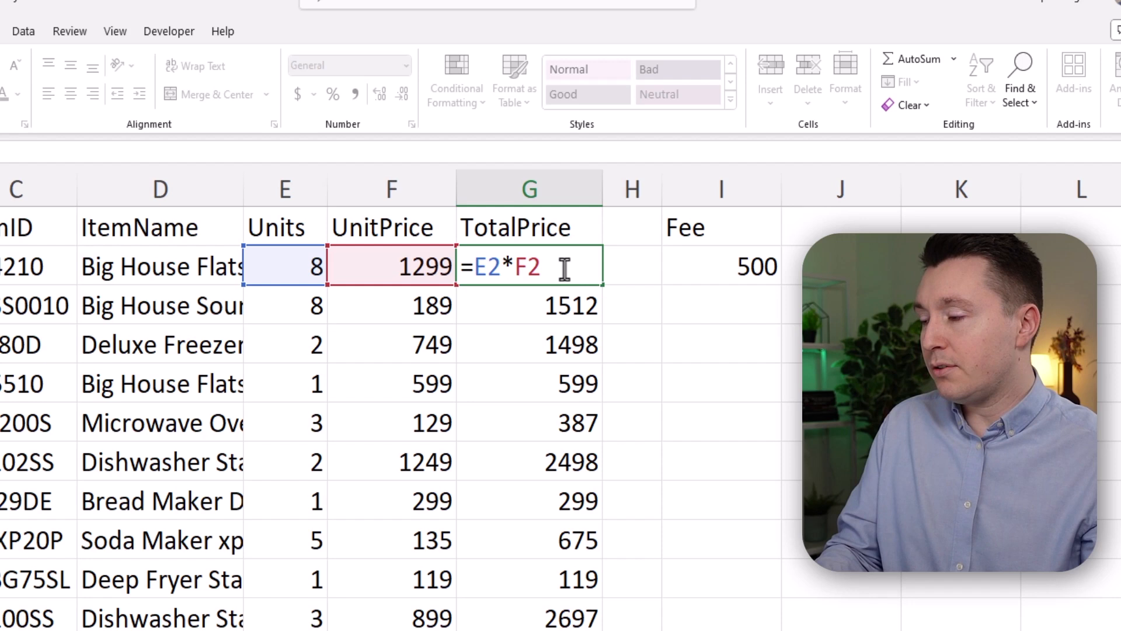
left_click(723, 260)
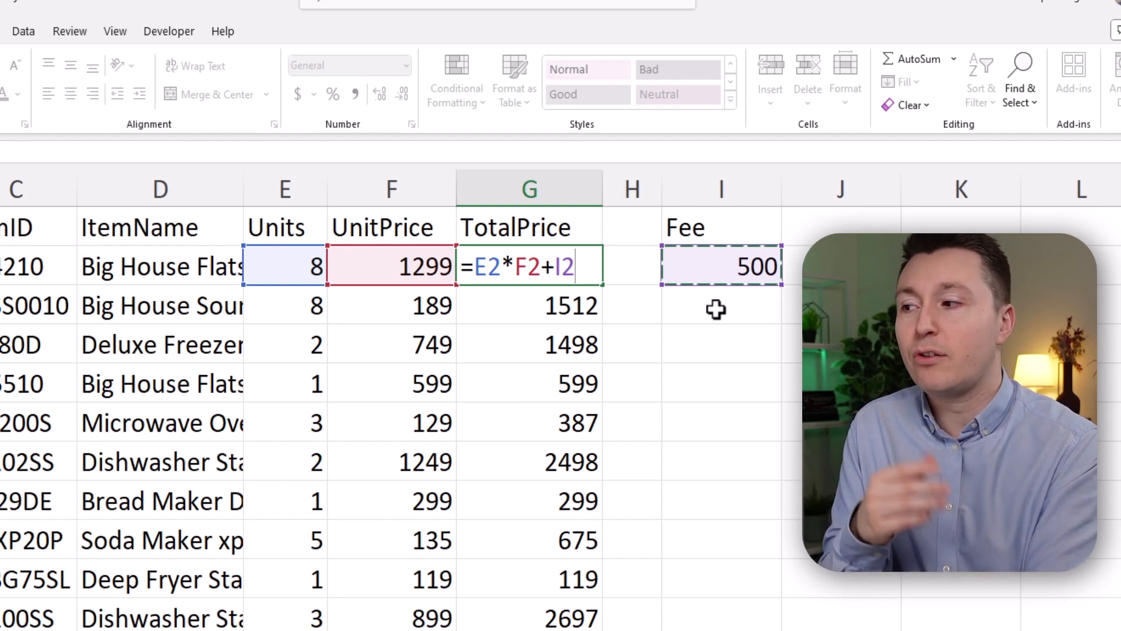
key("Tab")
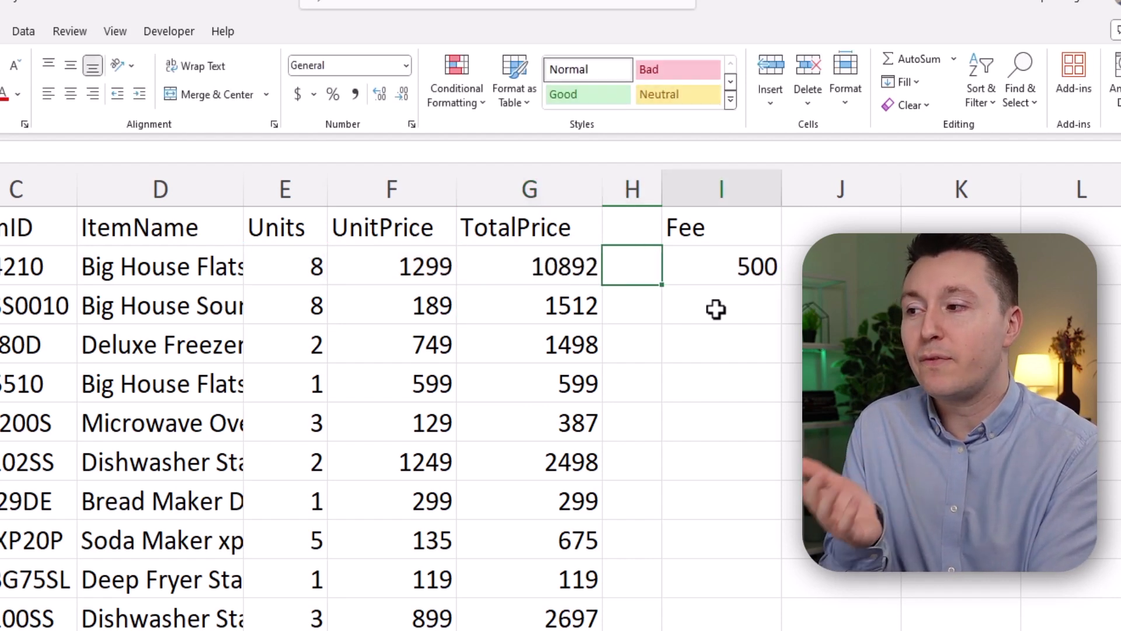
Step: Try a fee of 800 in I2 and set it back to 500
key("Tab")
type("800")
key("Return")
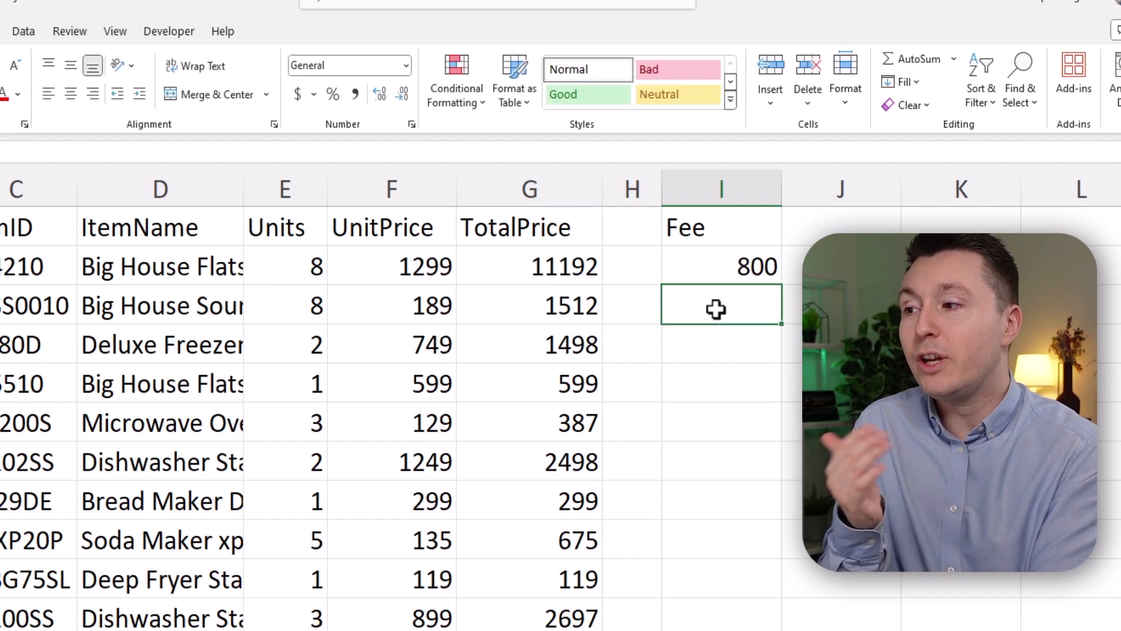
key("Up")
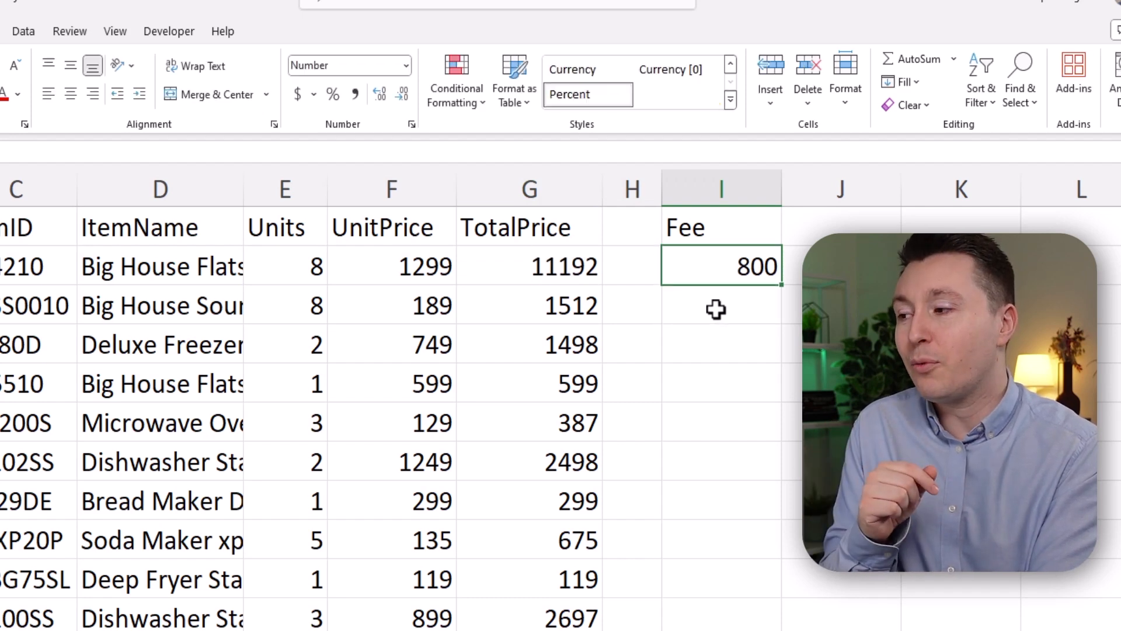
type("500")
key("Return")
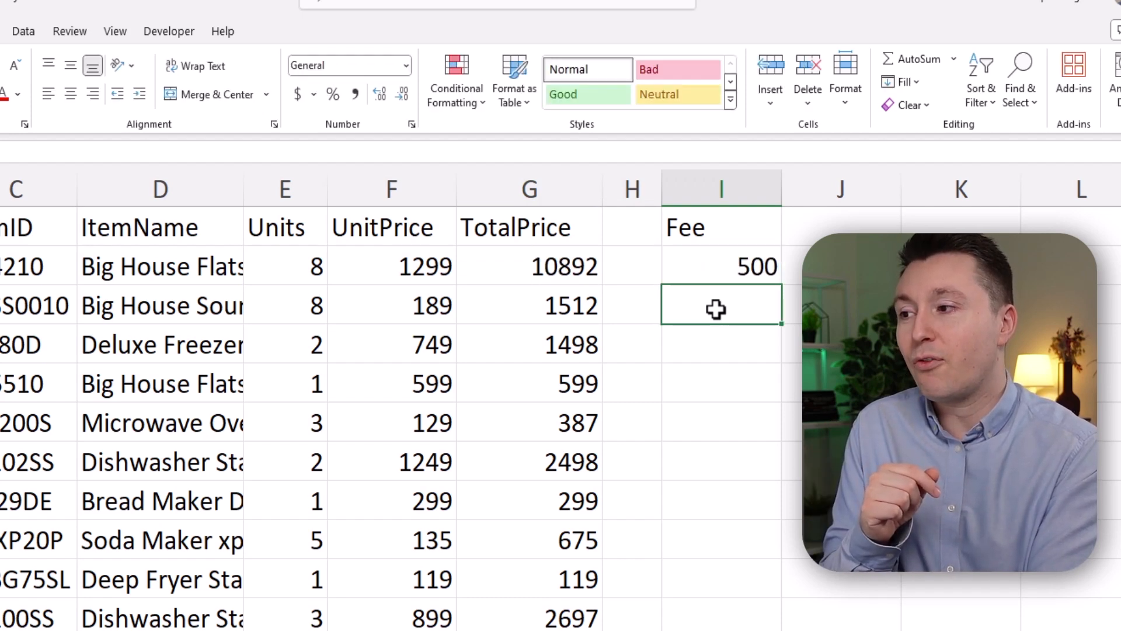
Step: Fill the G2 formula with its relative fee reference down the TotalPrice column
key("Up")
left_click(529, 266)
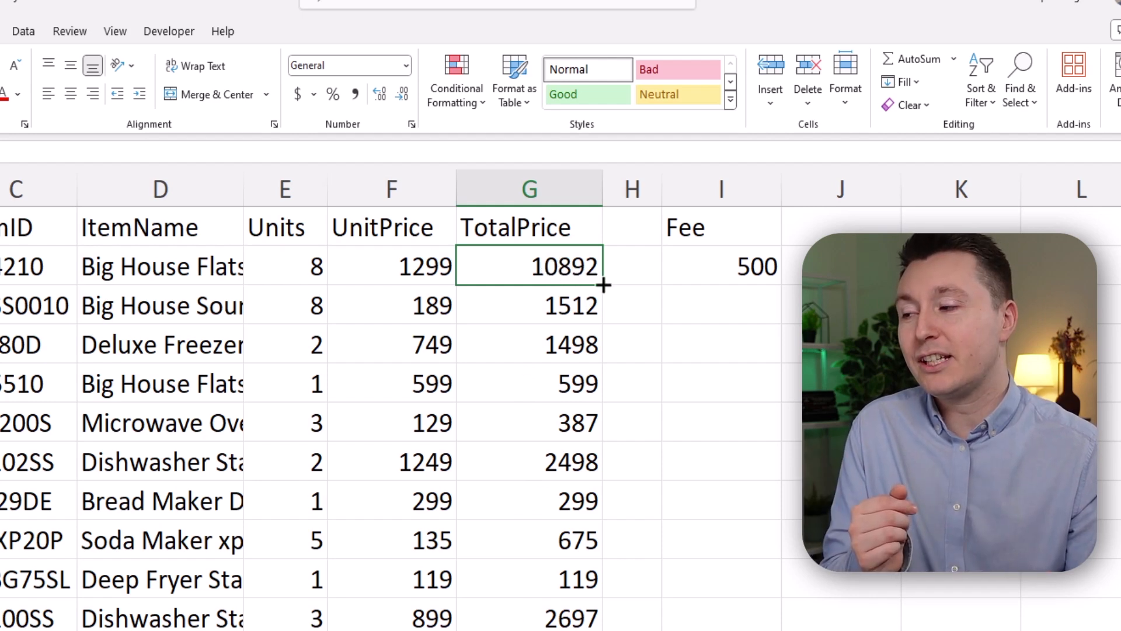
left_click_drag(604, 285, 601, 630)
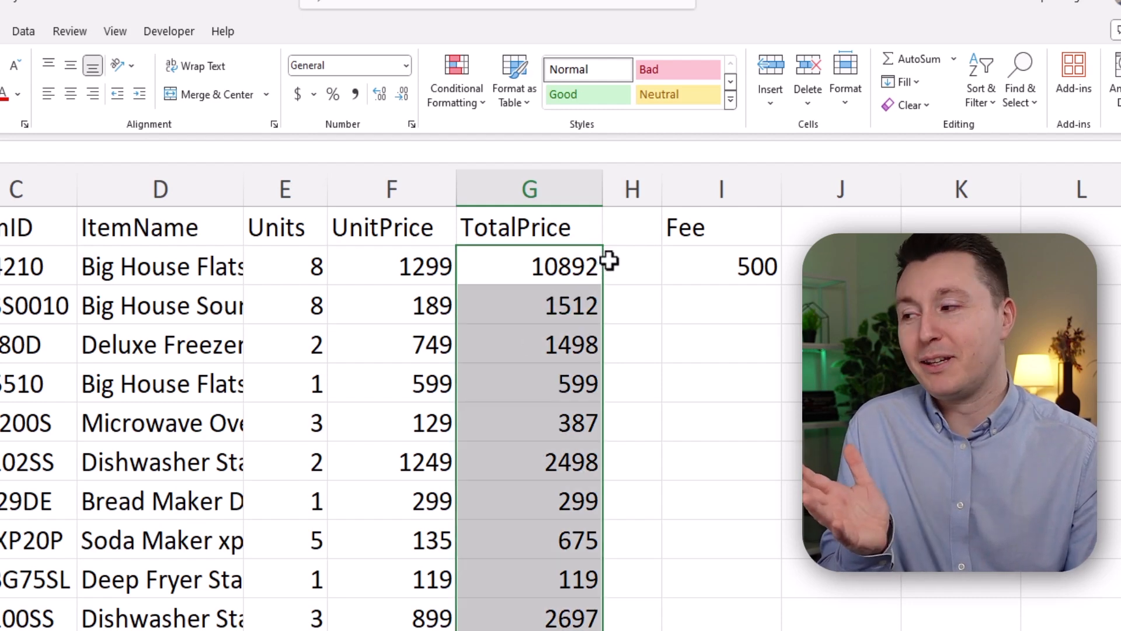
Step: Inspect the formulas in G2 and G3 to check which fee cell each one references
left_click(569, 267)
double_click(571, 264)
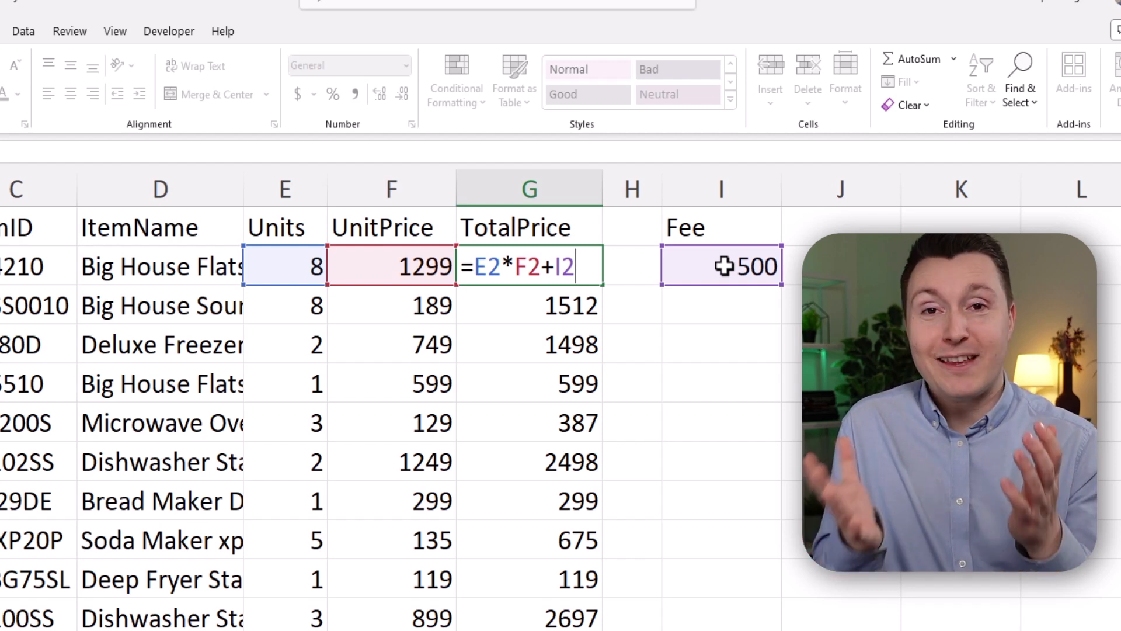
key("Return")
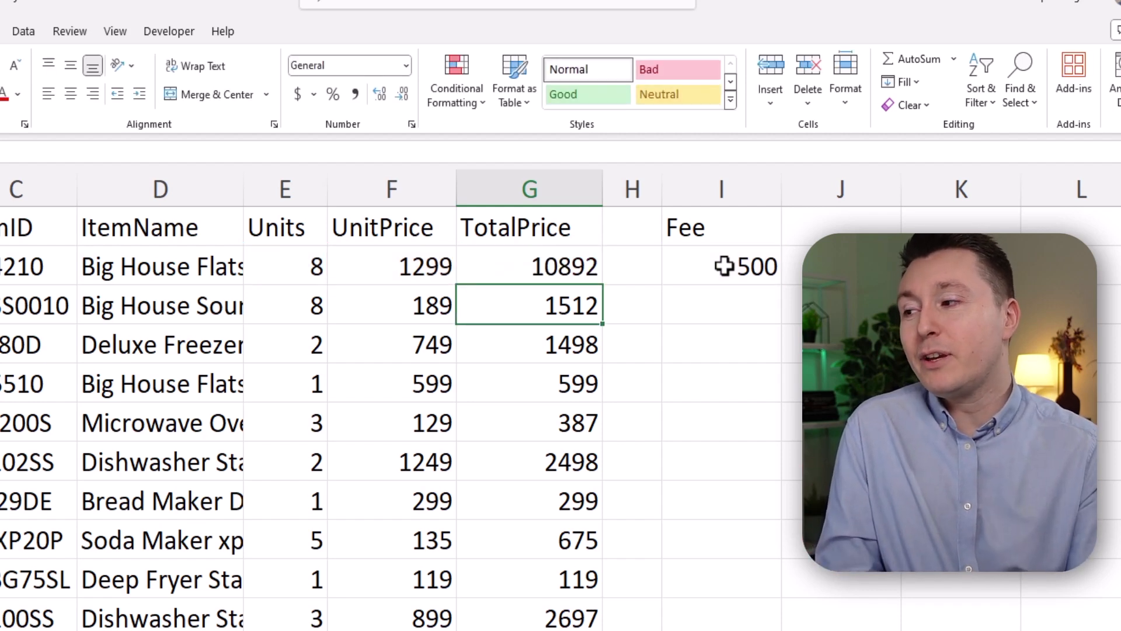
double_click(569, 305)
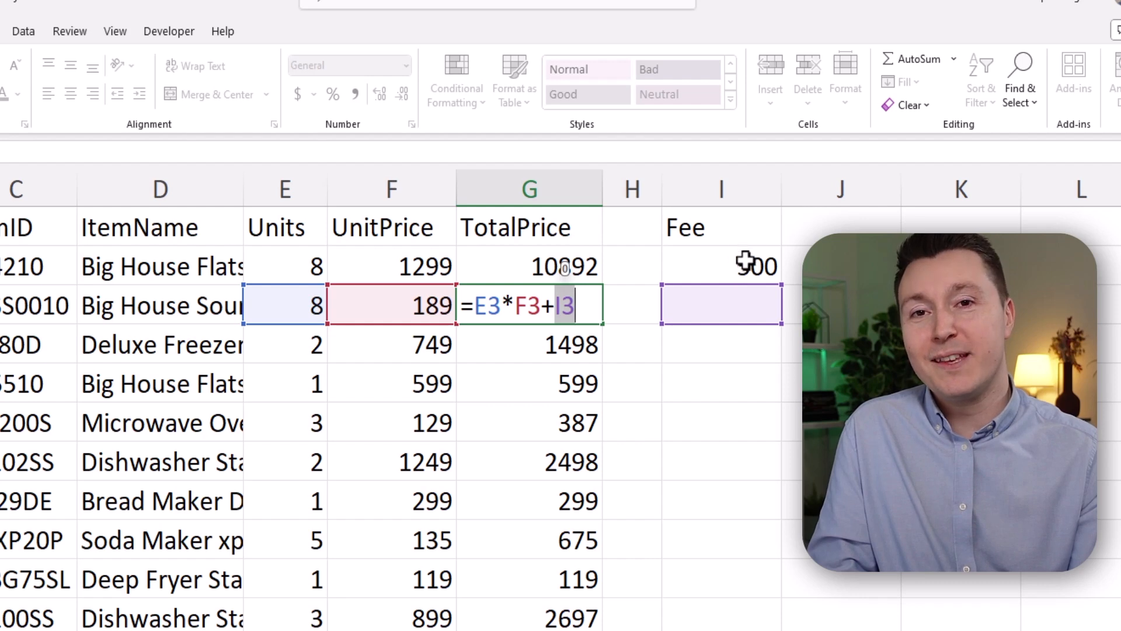
key("Return")
Step: Make the fee reference in G2 absolute as =E2*F2+$I$2 and fill the formula down the TotalPrice column
left_click(587, 279)
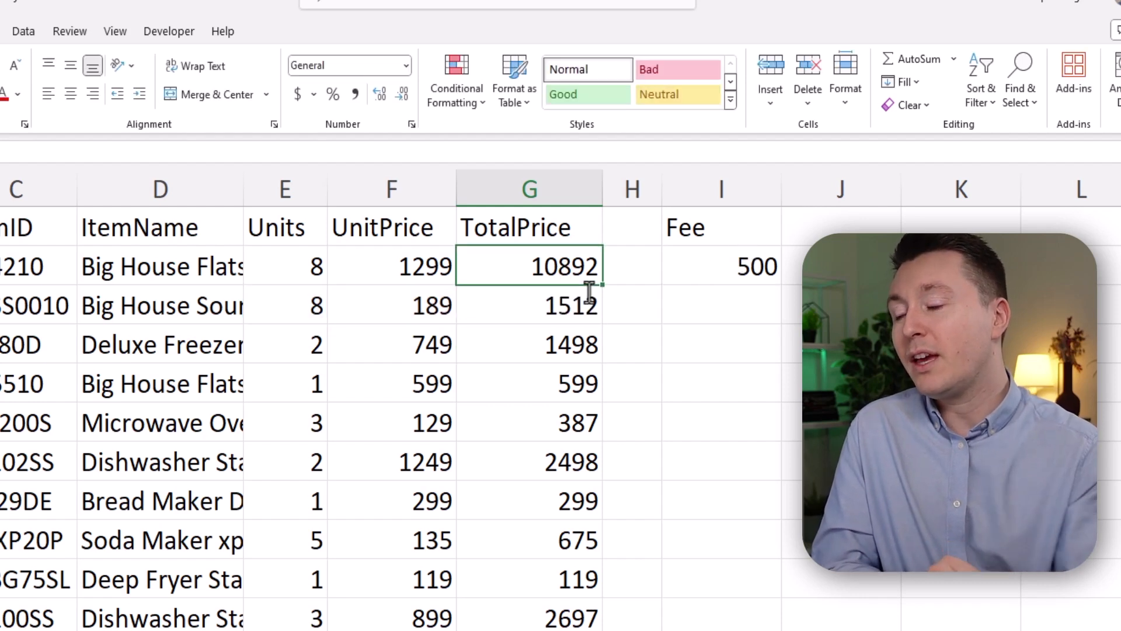
double_click(567, 264)
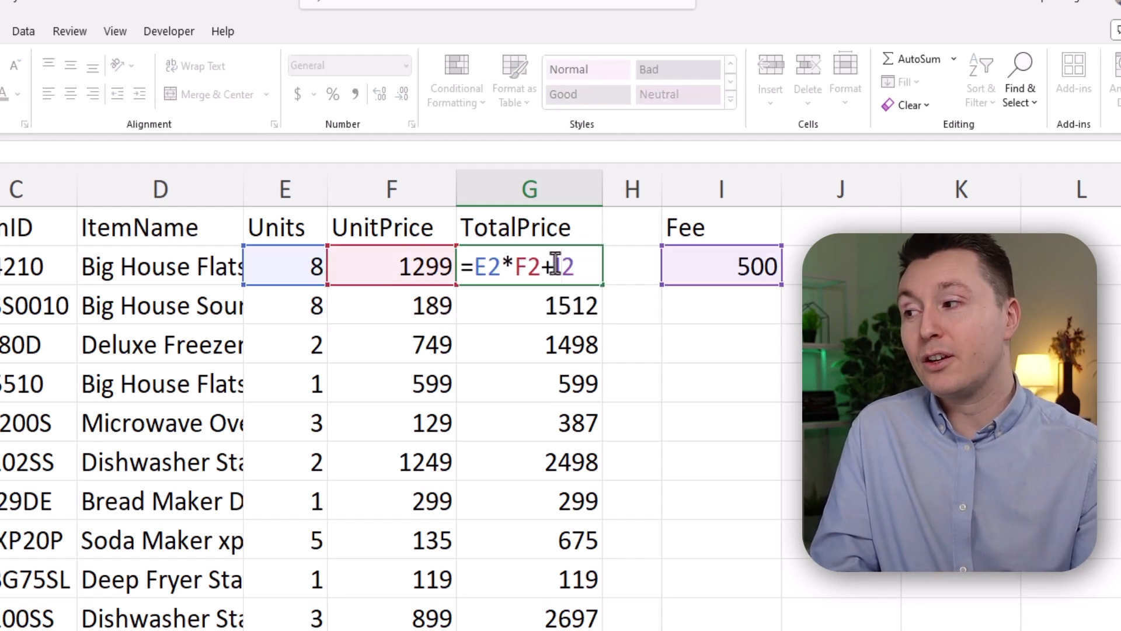
left_click_drag(555, 264, 582, 270)
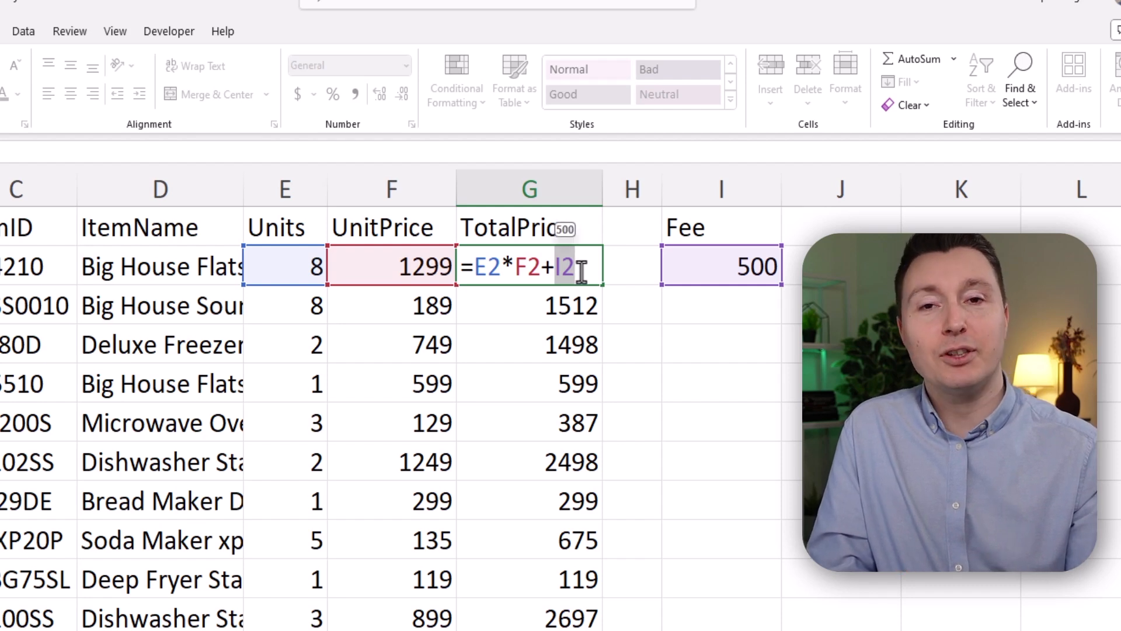
left_click(579, 271)
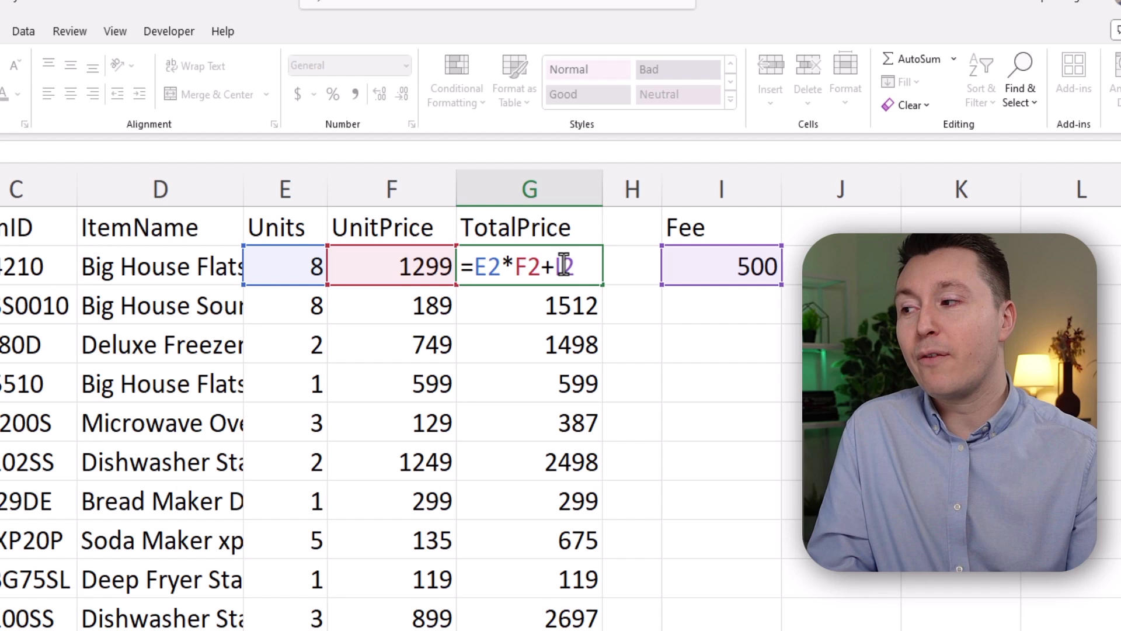
key("F4")
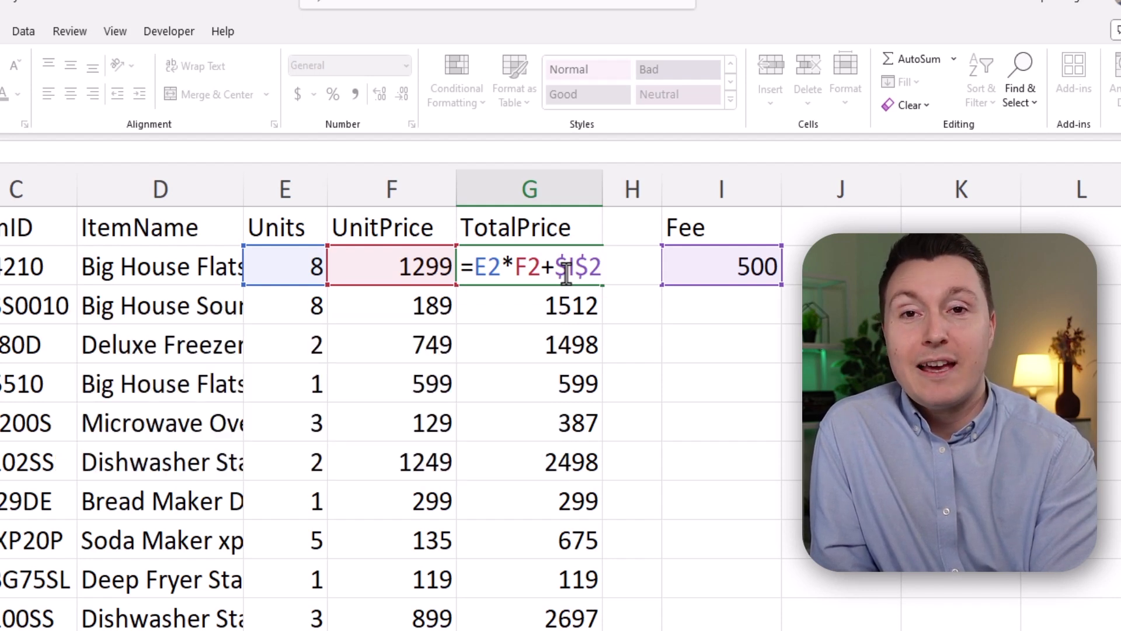
key("Return")
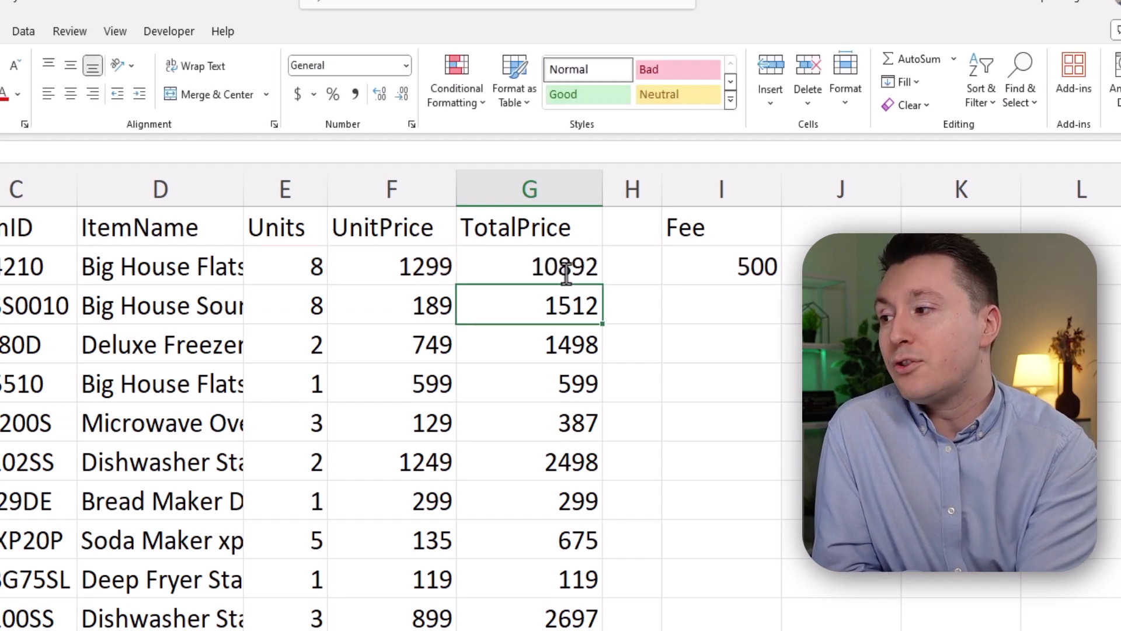
left_click(566, 271)
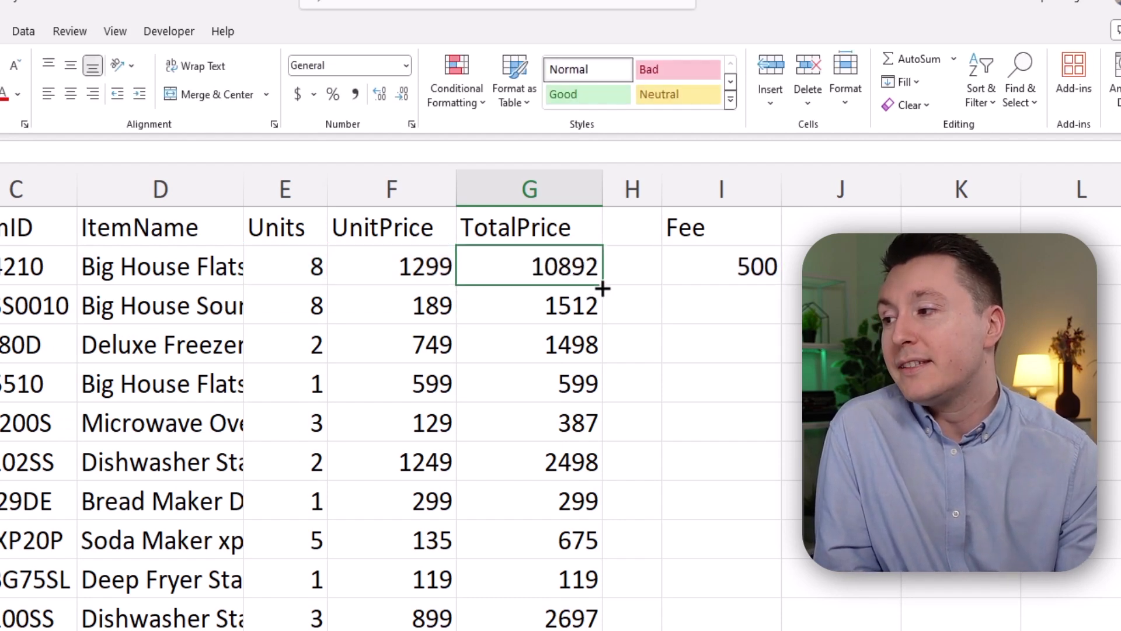
left_click_drag(603, 289, 602, 629)
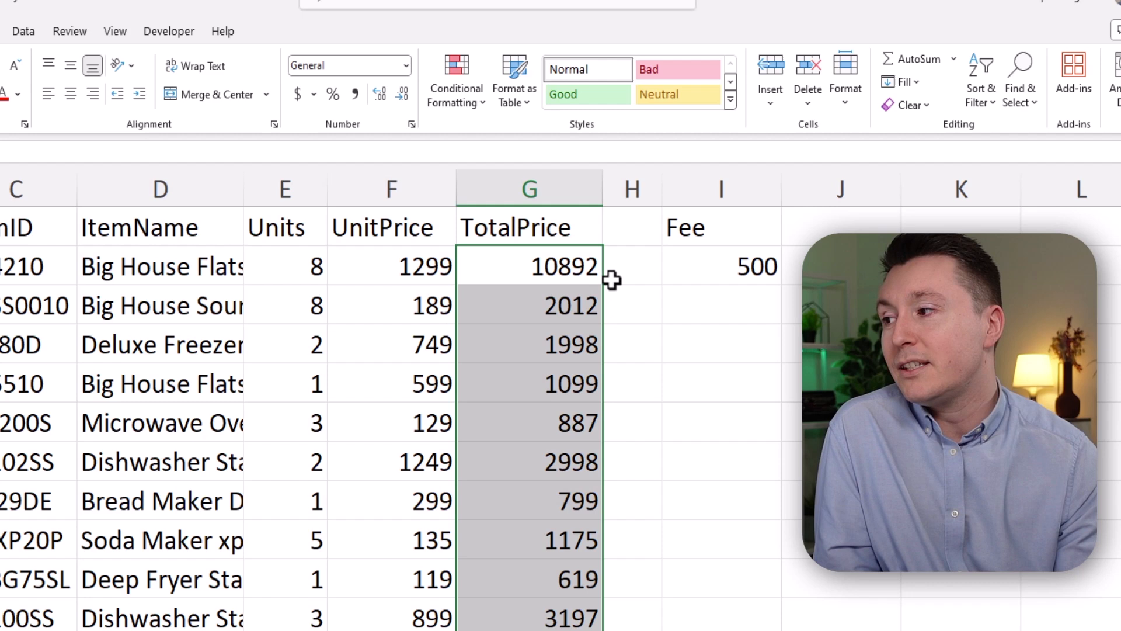
Step: Inspect the formulas in G2 and G5 to compare their relative references and the absolute fee reference
double_click(544, 264)
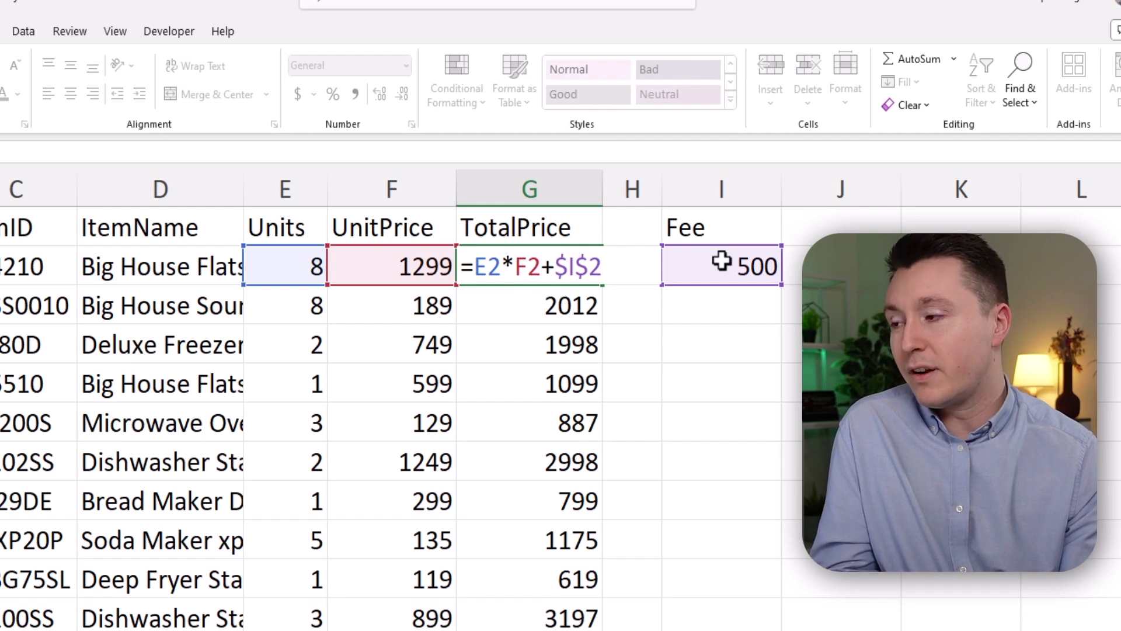
key("Return")
double_click(543, 376)
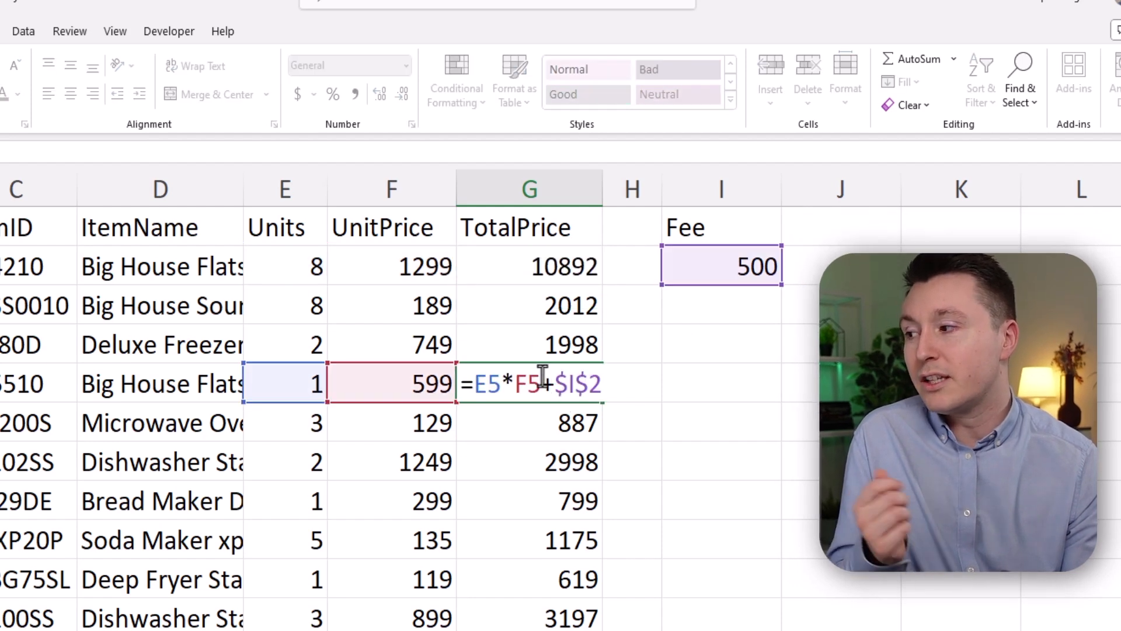